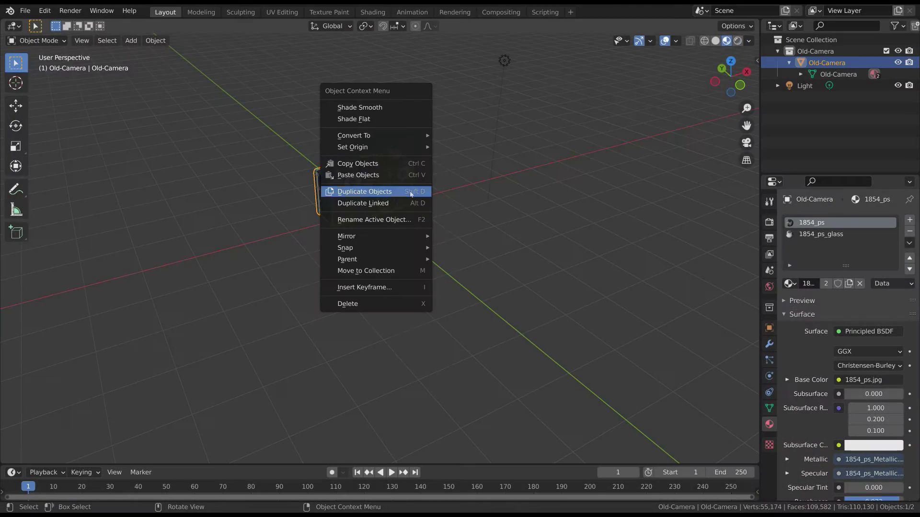
- Make an independent camera copy on the right and a linked copy at the lower left
left_click(411, 194)
left_click(565, 201)
left_click(373, 194)
right_click(373, 195)
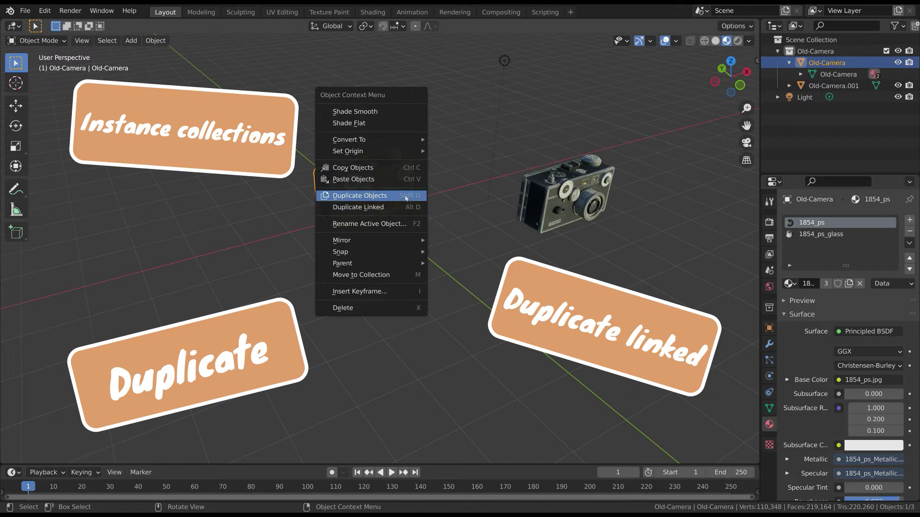
left_click(380, 207)
left_click(235, 285)
- Deselect all cameras and open the File menu's Link browser
key("alt+a")
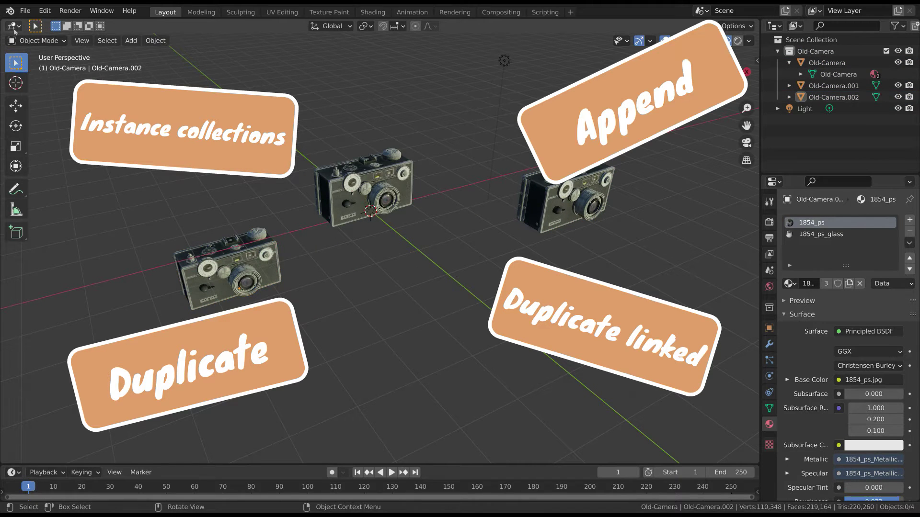
left_click(25, 11)
left_click(42, 125)
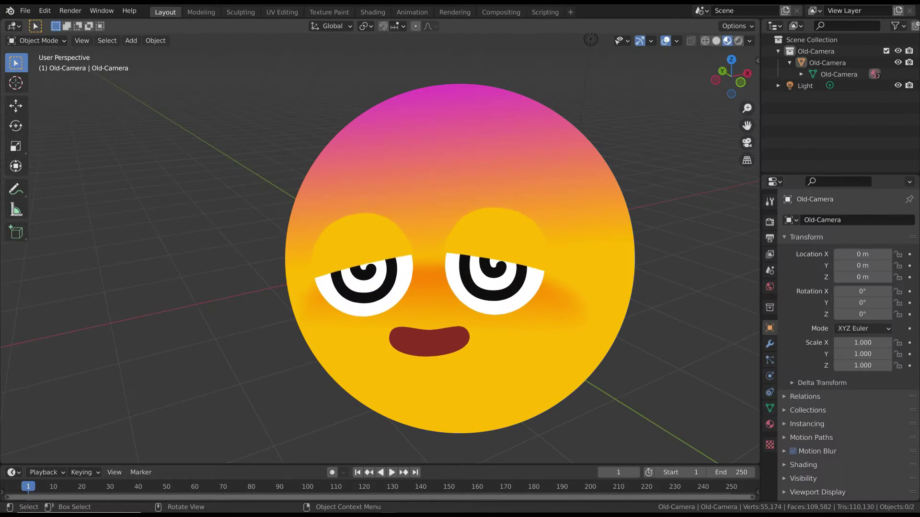
- Duplicate the original camera as an independent copy placed to its right
left_click(373, 225)
right_click(383, 245)
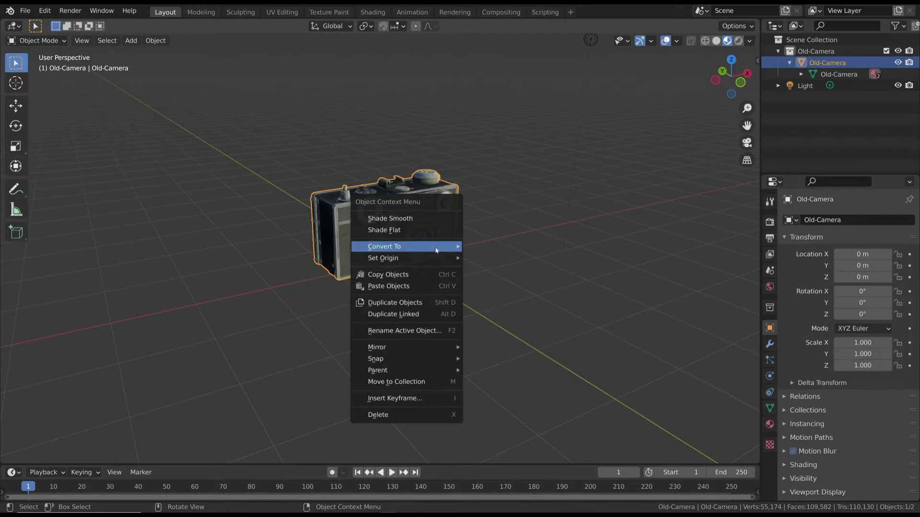
left_click(402, 303)
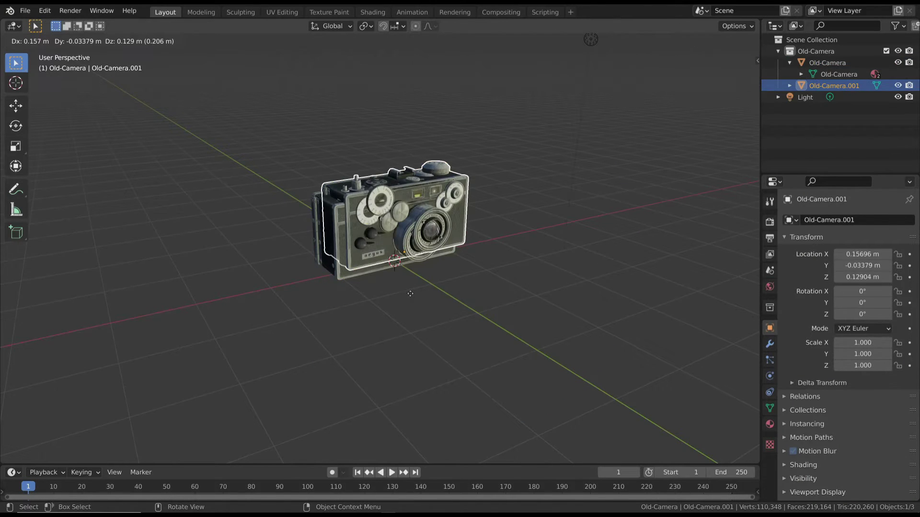
left_click(543, 216)
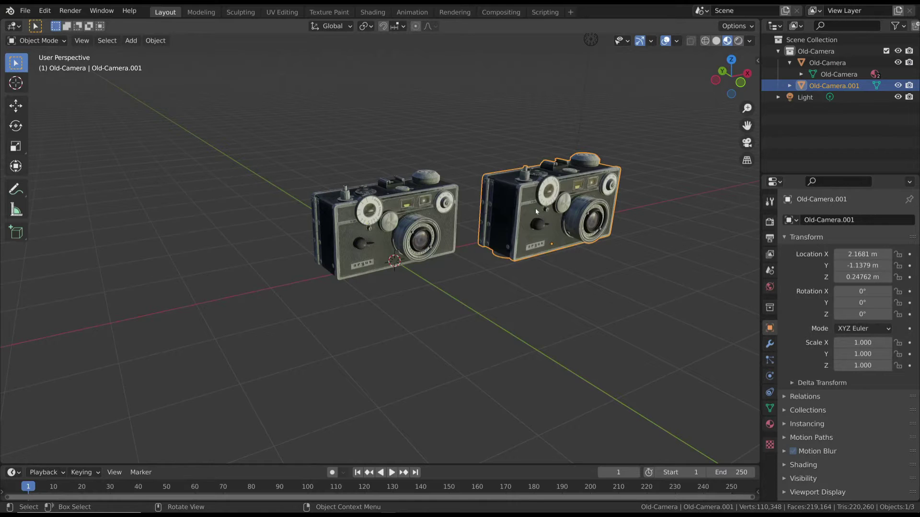
- Duplicate that copy into a third camera further right and orbit to see all three
right_click(536, 207)
left_click(490, 212)
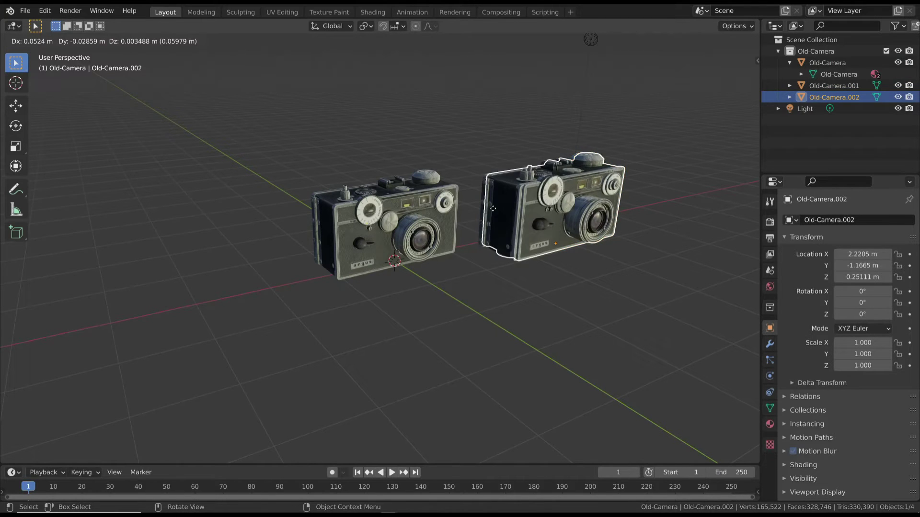
left_click(612, 250)
middle_click_drag(594, 227, 535, 215)
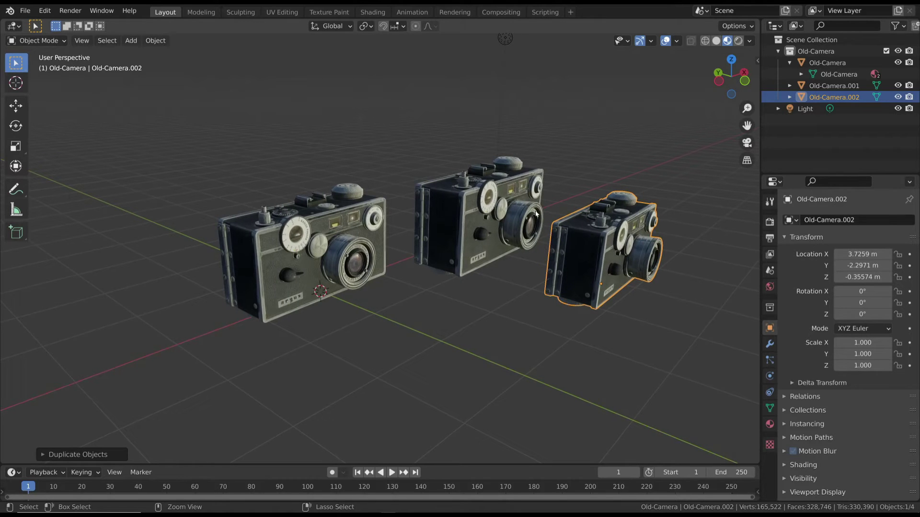
left_click(362, 211)
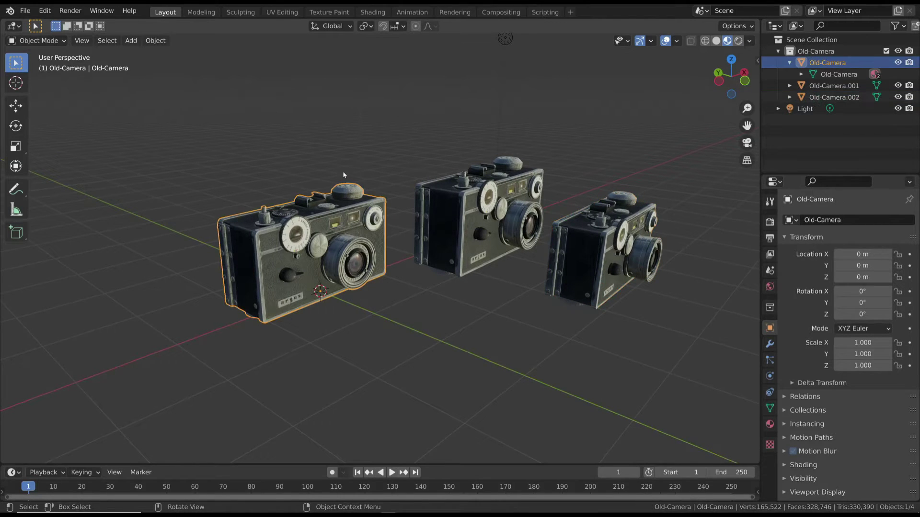
- Raise the top dial above the original camera's body in Edit Mode
key("Tab")
scroll(348, 211, "up", 1)
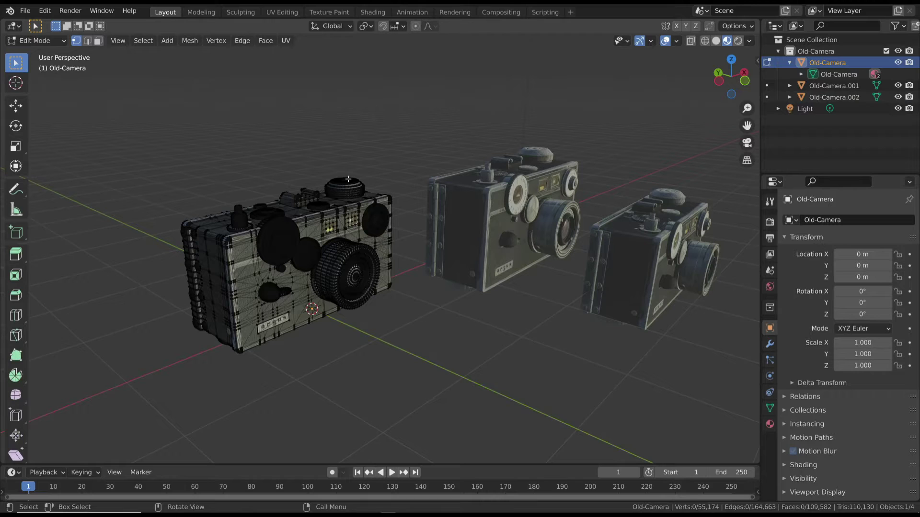
key("l")
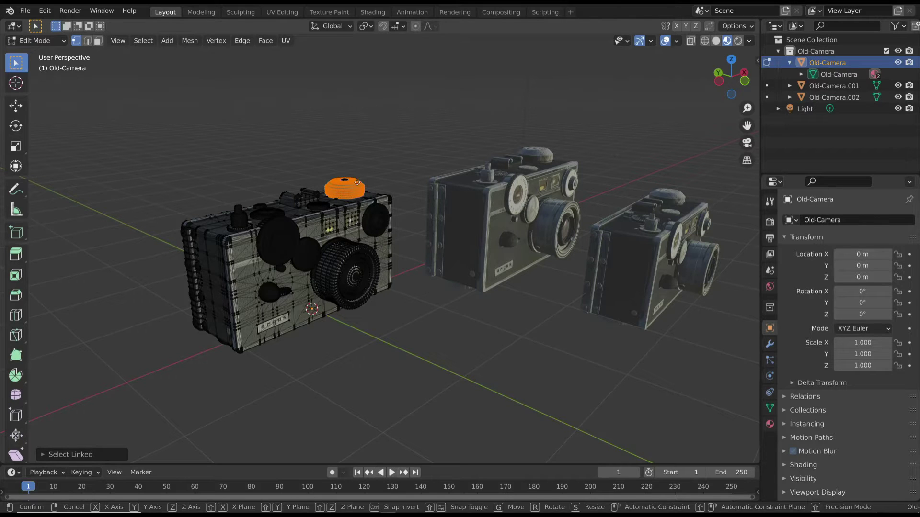
key("g")
left_click(358, 169)
key("Tab")
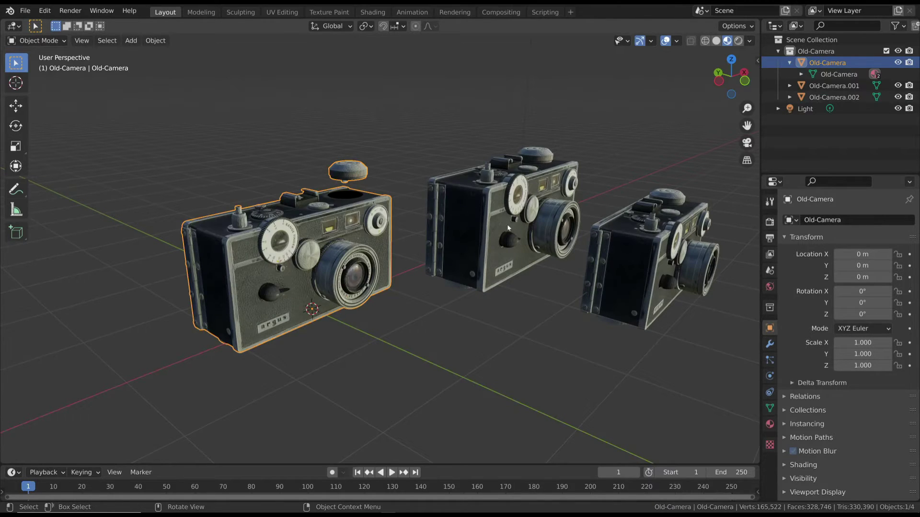
- Raise the top dial on the middle camera, Old-Camera.001
left_click(509, 207)
key("Tab")
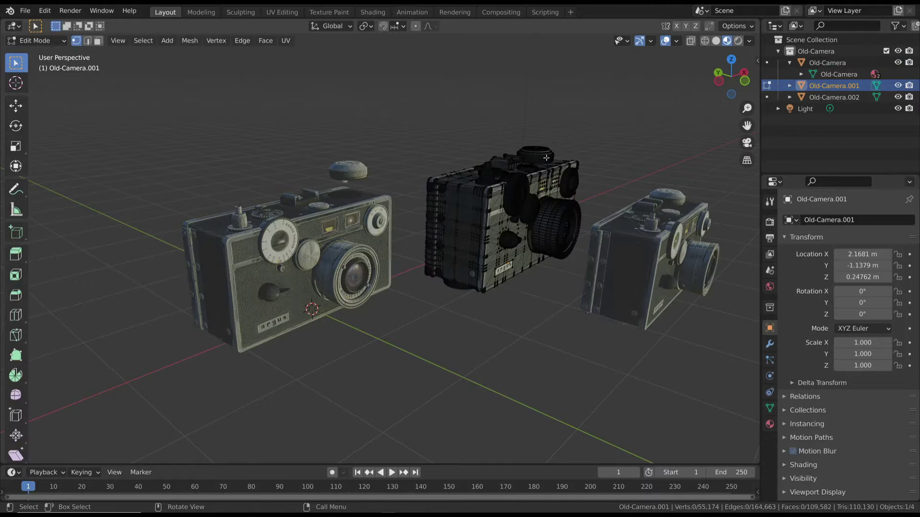
key("l")
key("g")
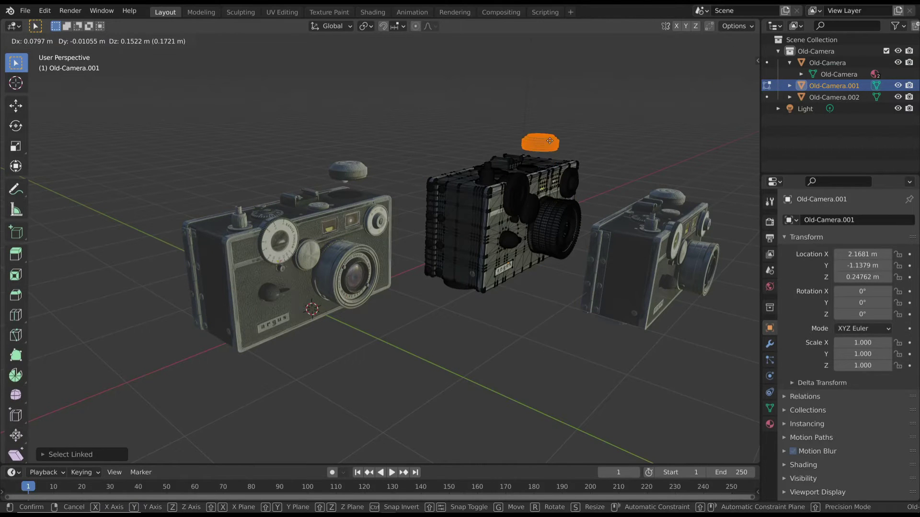
left_click(550, 141)
key("Tab")
- Select the right camera and fly forward through the field of duplicated cameras
left_click(651, 250)
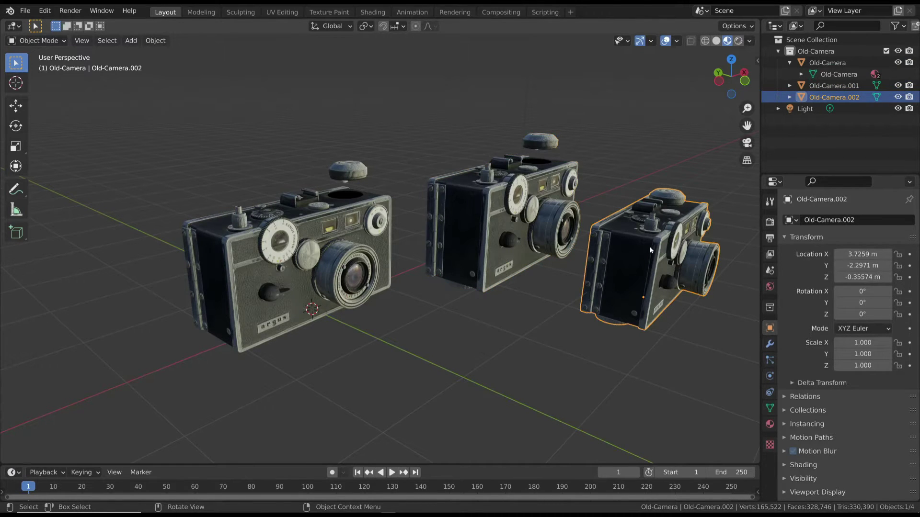
key("Tab")
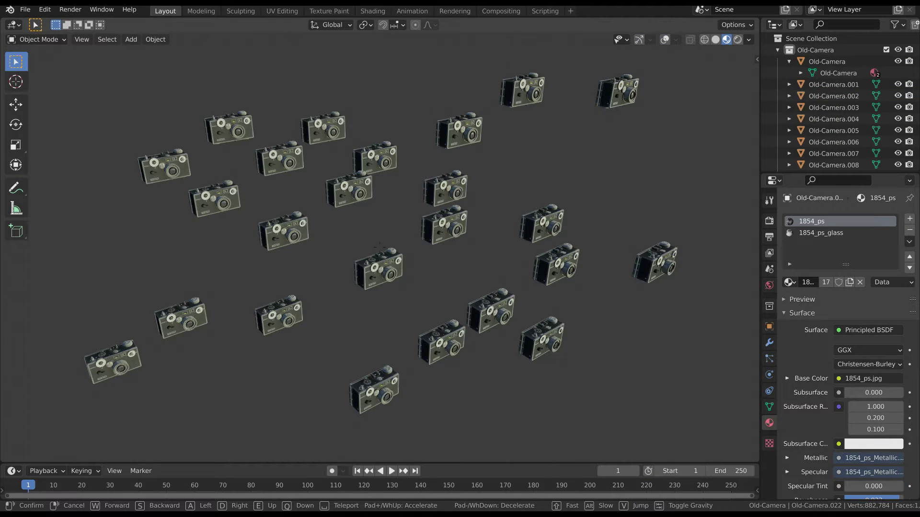
key("w")
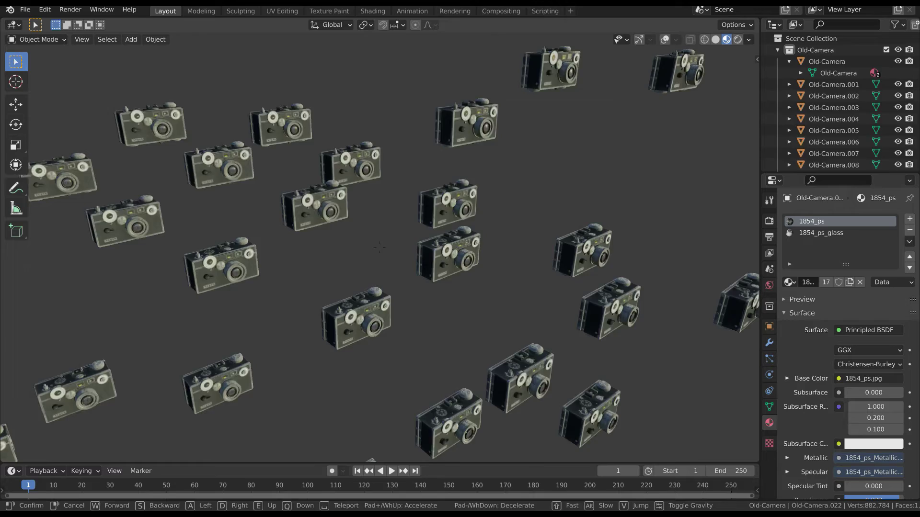
- Make two linked duplicates of the camera, Old-Camera.001 and .002, beside the original
right_click(397, 218)
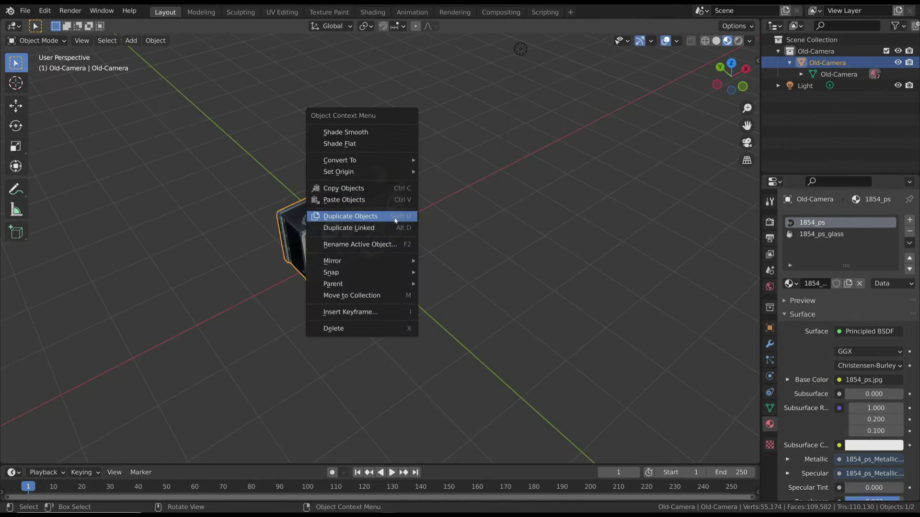
left_click(399, 227)
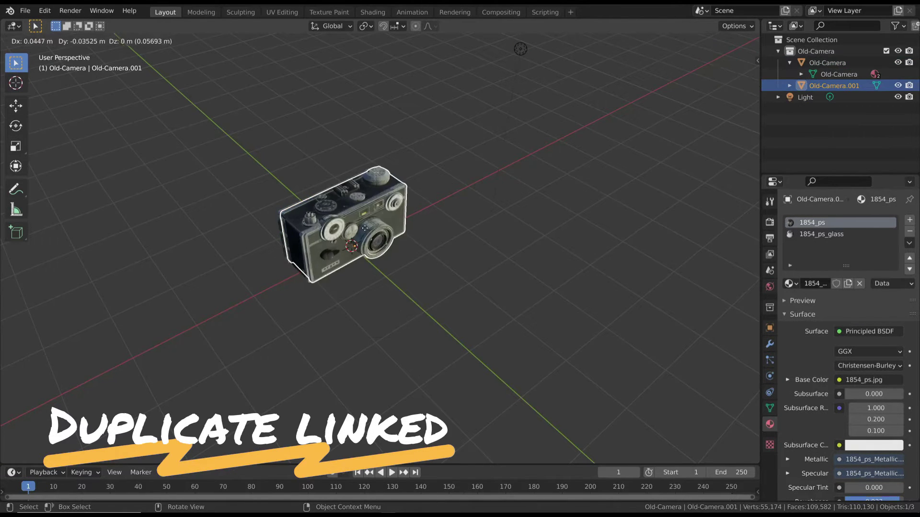
left_click(516, 211)
right_click(516, 211)
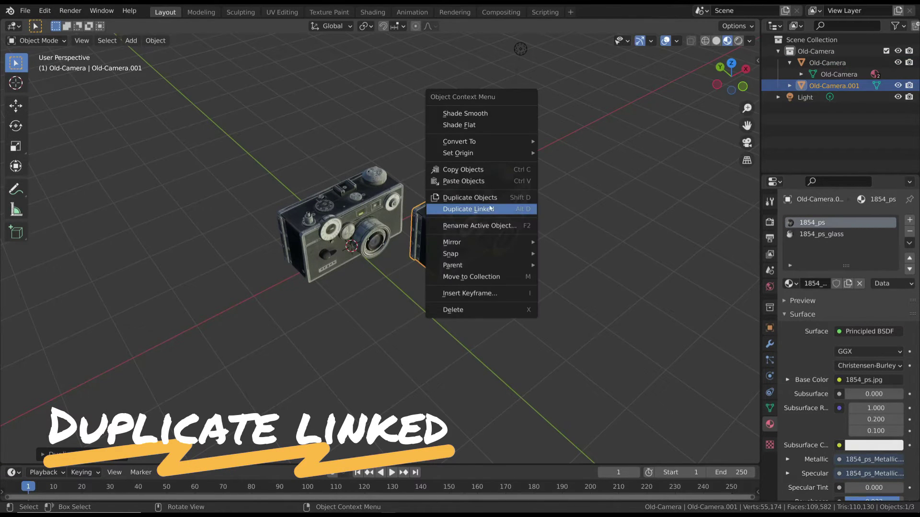
left_click(498, 210)
left_click(477, 166)
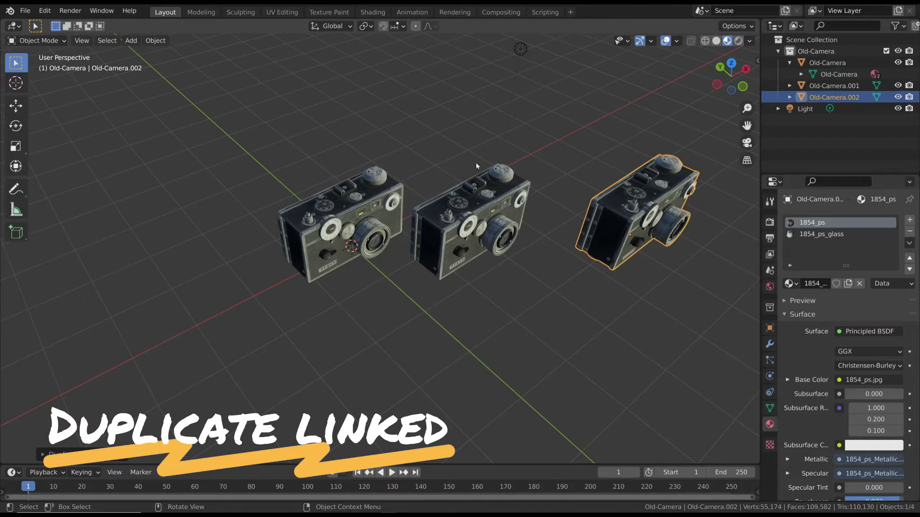
- Raise the original camera's top knob so all linked copies follow
left_click(385, 192)
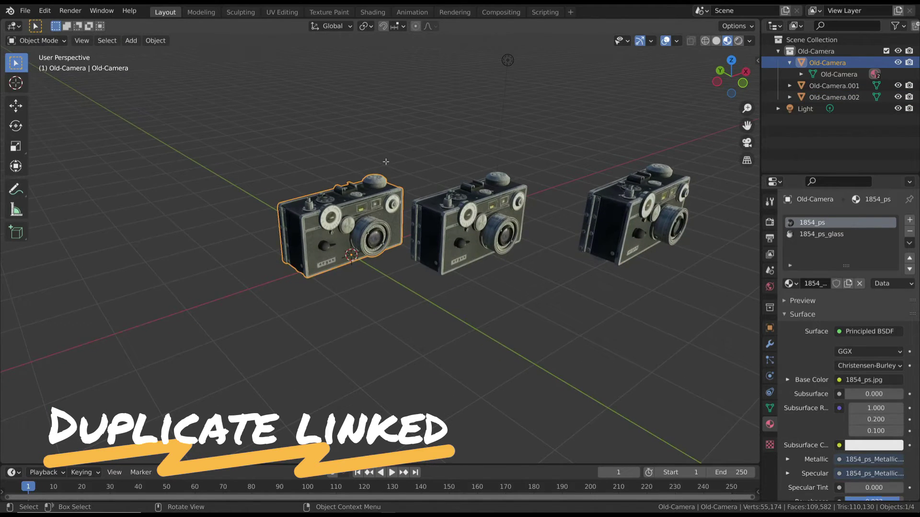
key("Tab")
key("l")
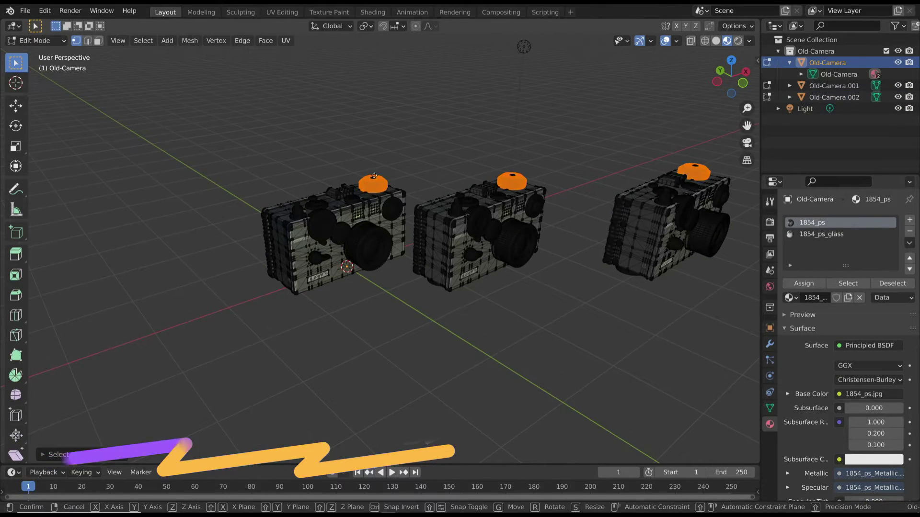
key("g")
left_click(374, 169)
key("Tab")
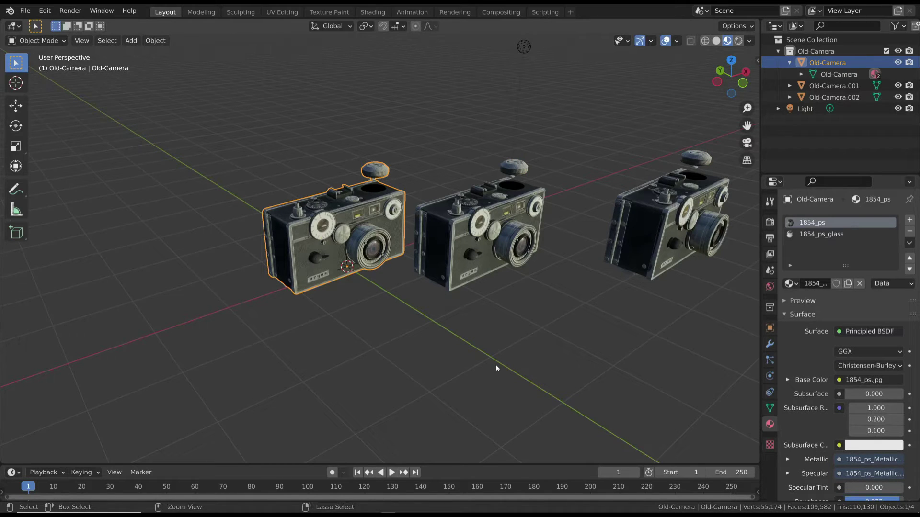
- Add an Edge Split modifier to the selected camera
left_click(769, 344)
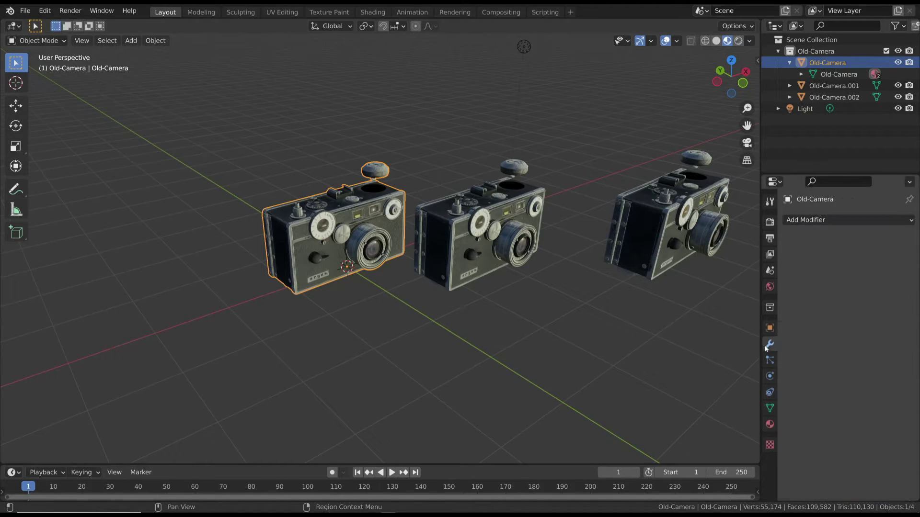
left_click(827, 219)
left_click(678, 314)
- Give the middle copy a Displace modifier, then select Old-Camera.002 and open its modifier list
left_click(479, 230)
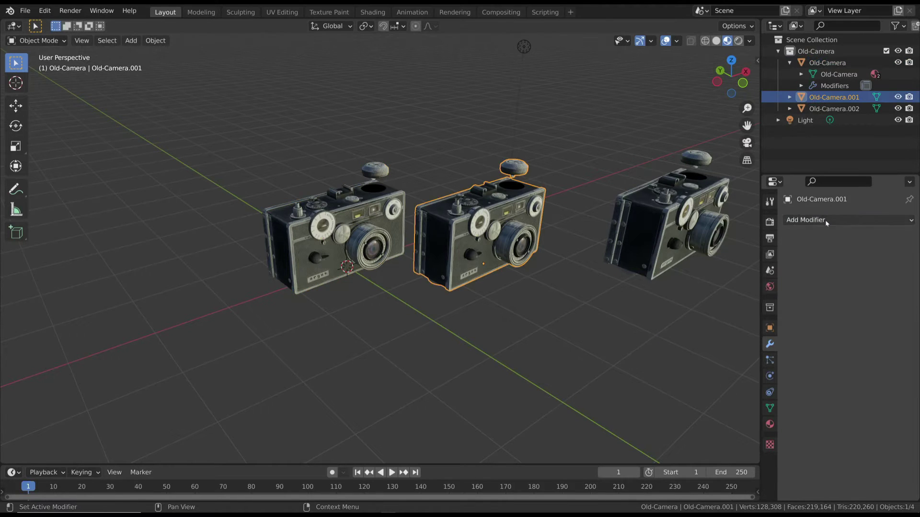
left_click(817, 220)
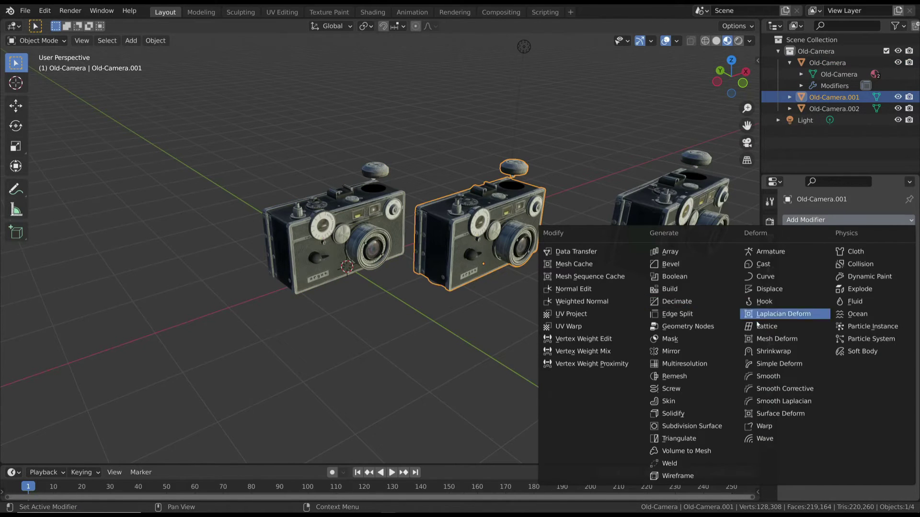
left_click(769, 288)
left_click(662, 242)
left_click(827, 220)
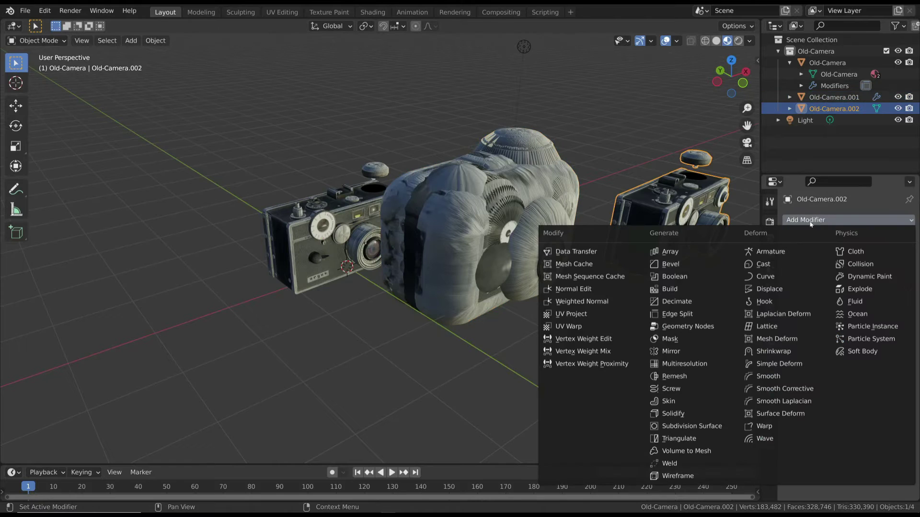
- Add Edge Split to the right copy and create a new empty collection
left_click(677, 314)
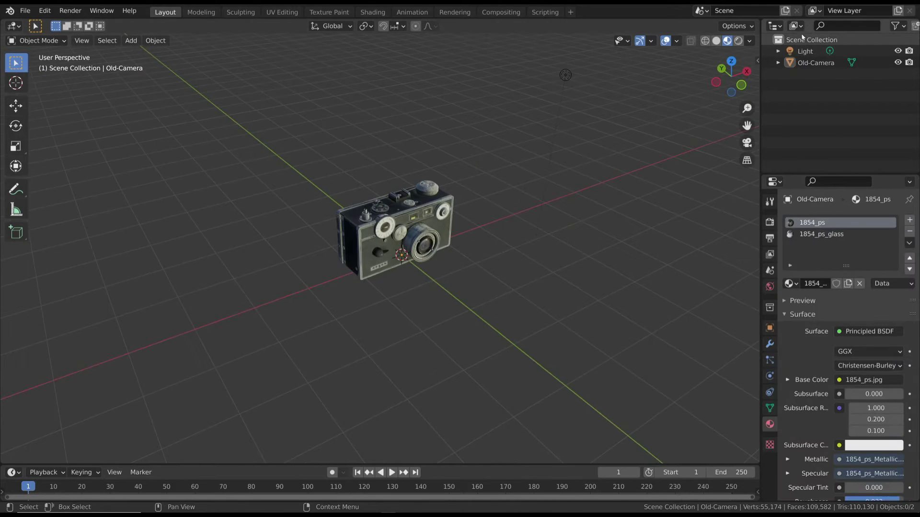
right_click(803, 39)
left_click(770, 39)
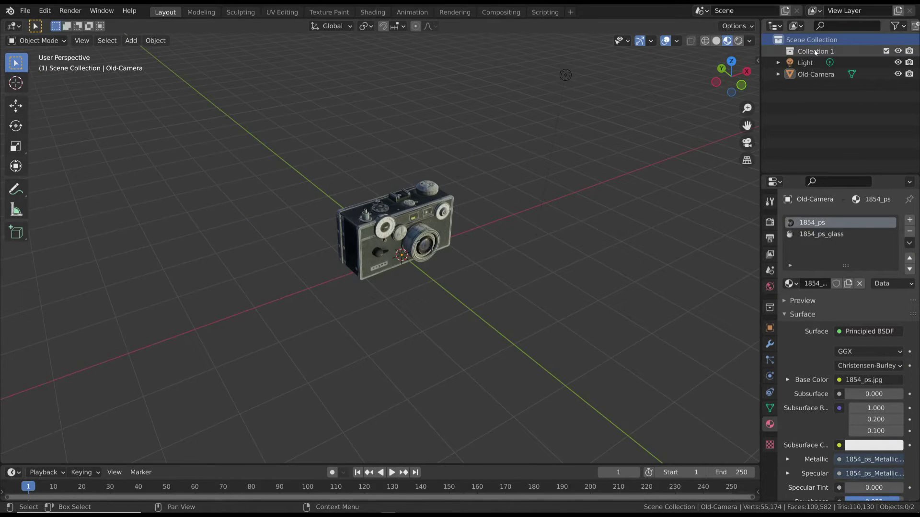
- Rename the new collection to 'Camera' and drag Old-Camera into it
double_click(816, 52)
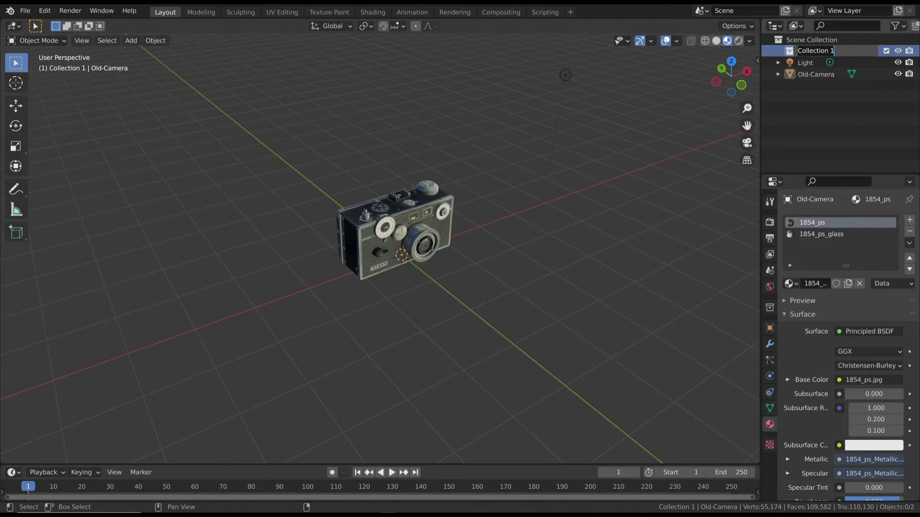
type("Camera")
key("Return")
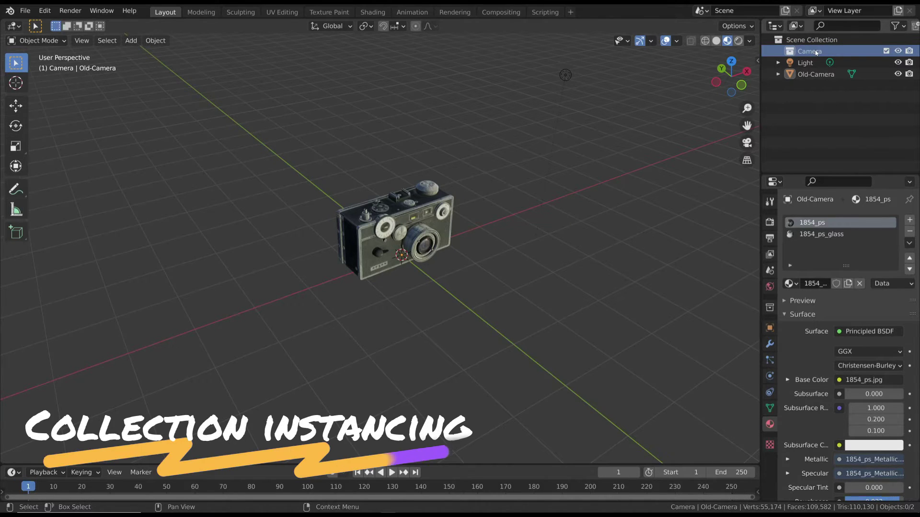
left_click_drag(814, 74, 811, 53)
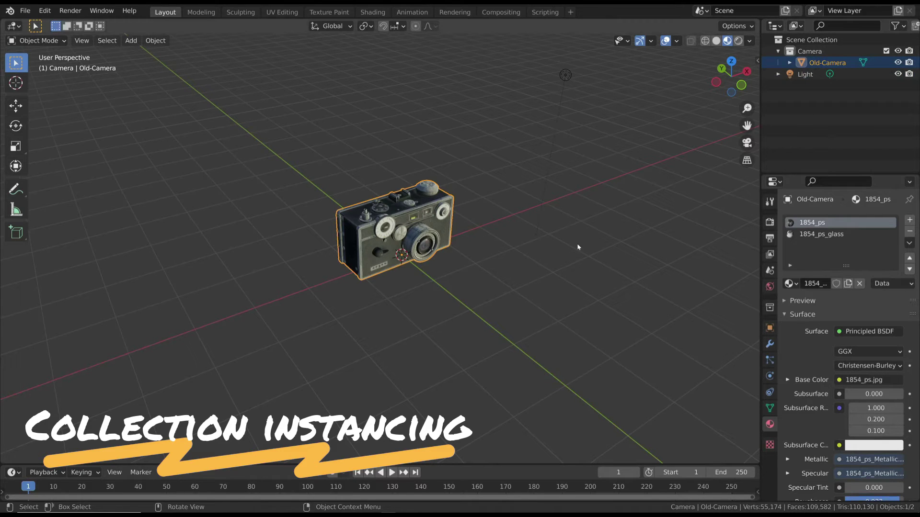
- Instance the Camera collection into the scene and move it right of the original
left_click(771, 51)
right_click(771, 51)
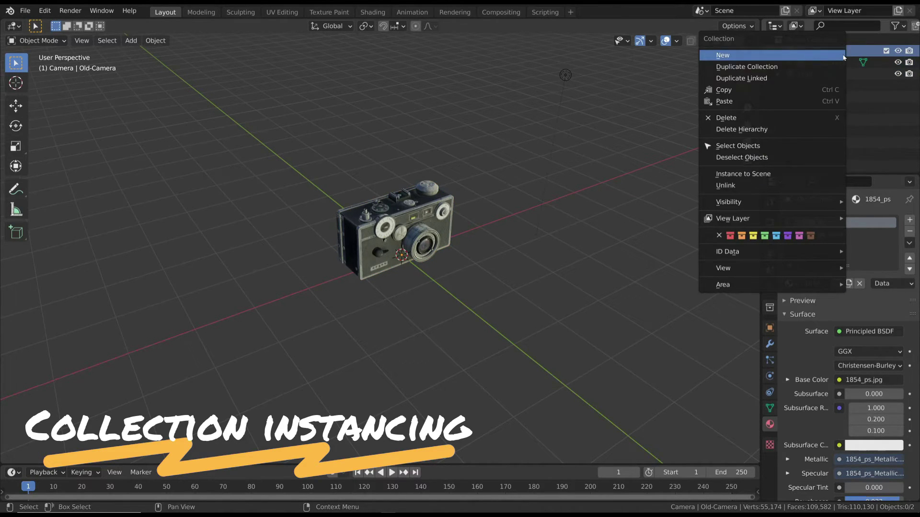
left_click(765, 174)
key("g")
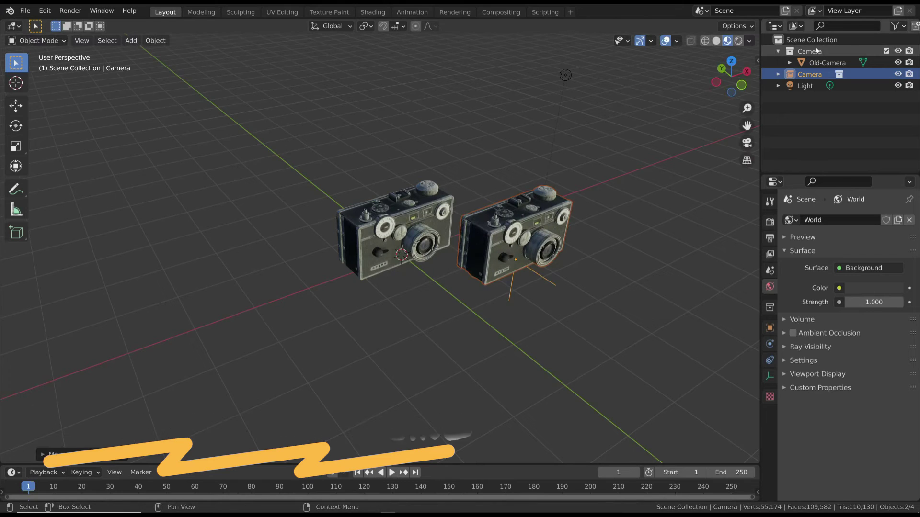
- Paste another copy of the camera collection and place it on the left
right_click(786, 84)
left_click(786, 80)
key("g")
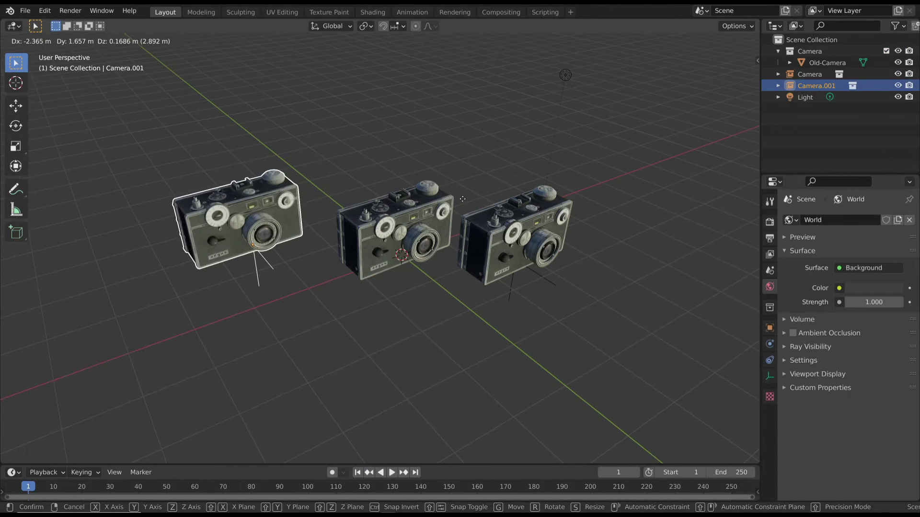
key("Return")
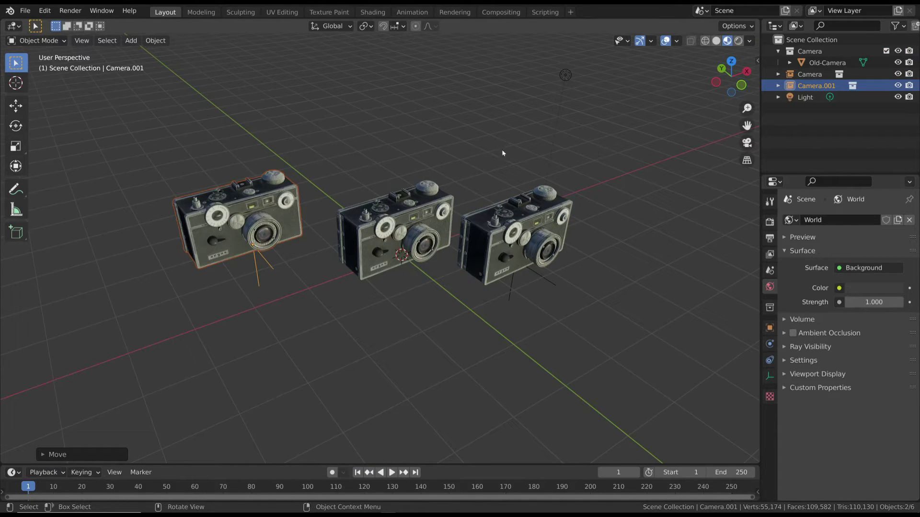
- Raise the top knob on the original middle camera in Edit Mode
left_click(411, 261)
key("Tab")
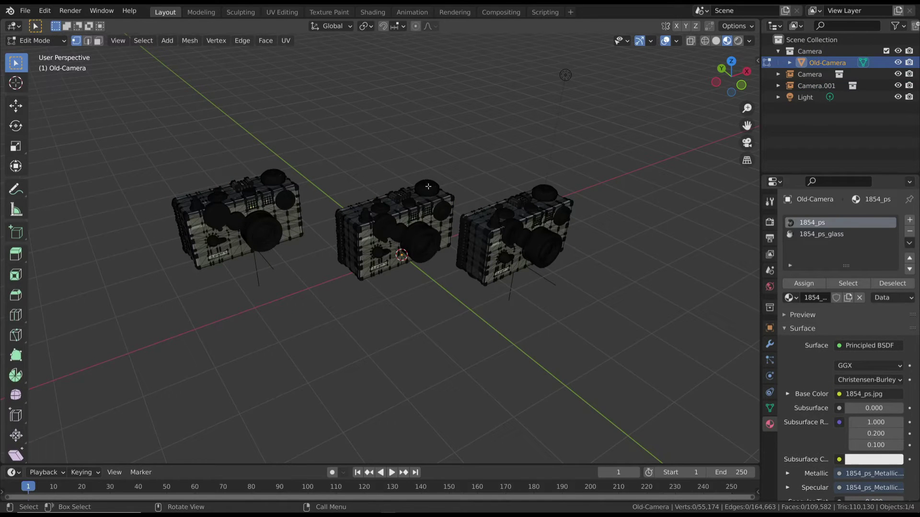
key("ctrl+l")
key("g")
left_click(435, 170)
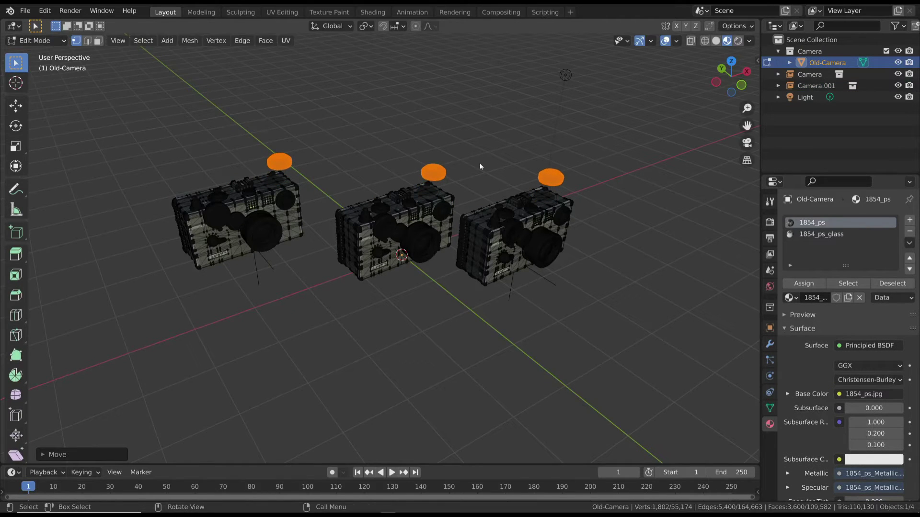
key("Tab")
- Check the physics settings of the instances, then reselect the original middle camera
left_click(809, 73)
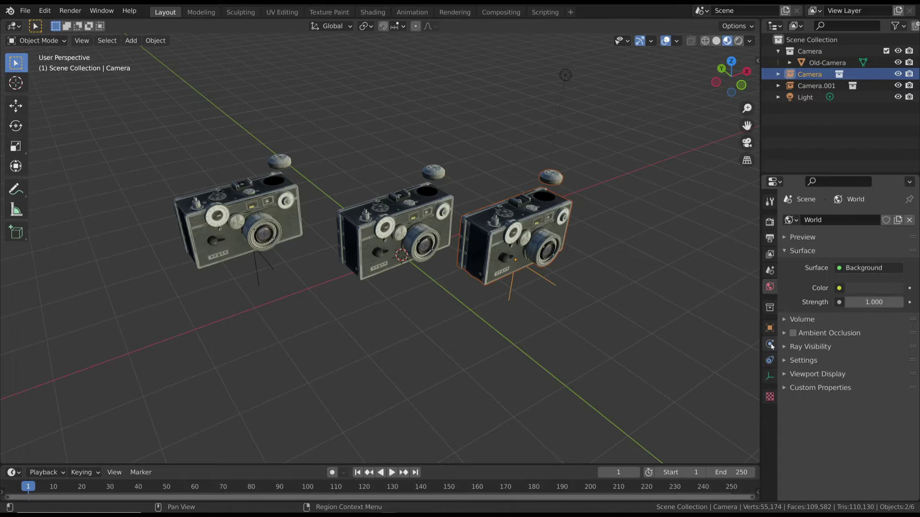
left_click(770, 345)
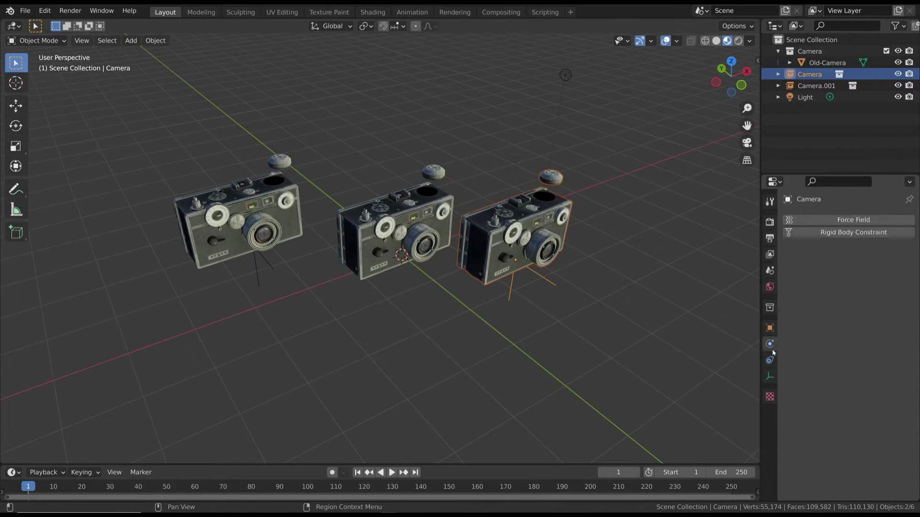
left_click(238, 226)
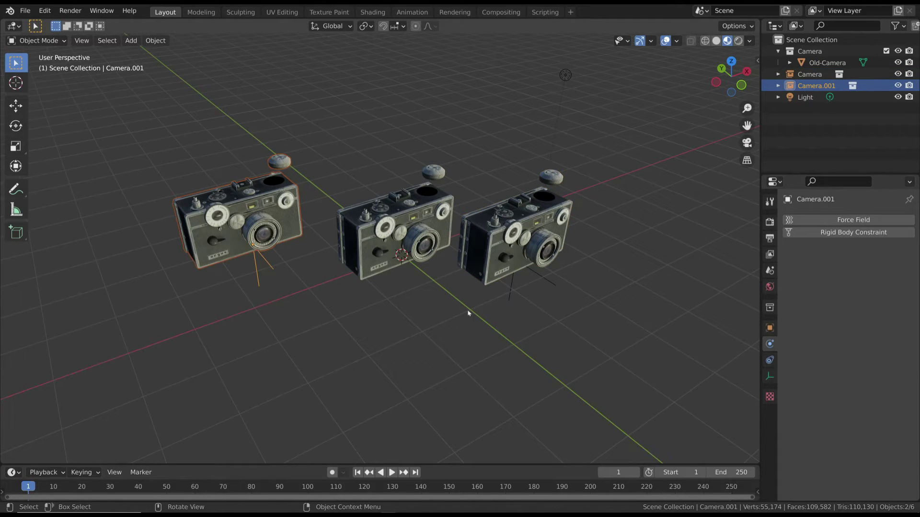
left_click(439, 194)
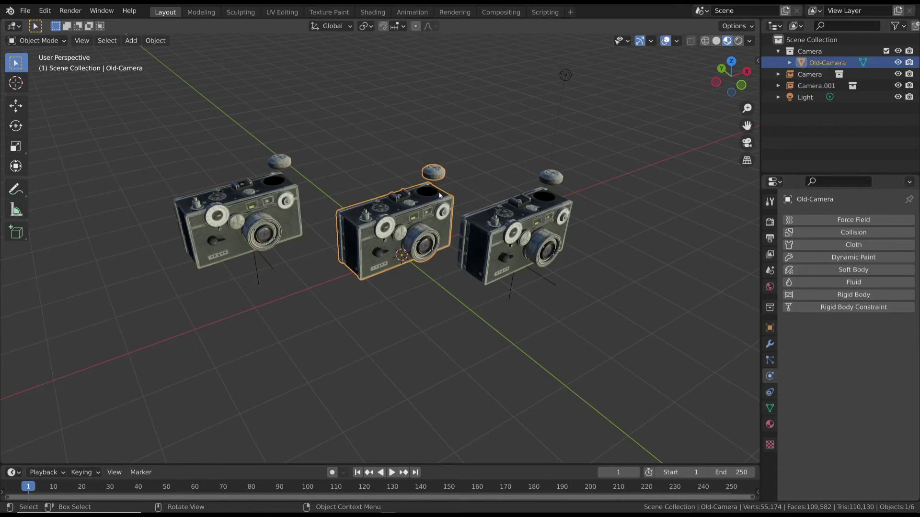
- Add a Displace modifier with Strength 0.3 to the original camera
left_click(770, 344)
left_click(829, 221)
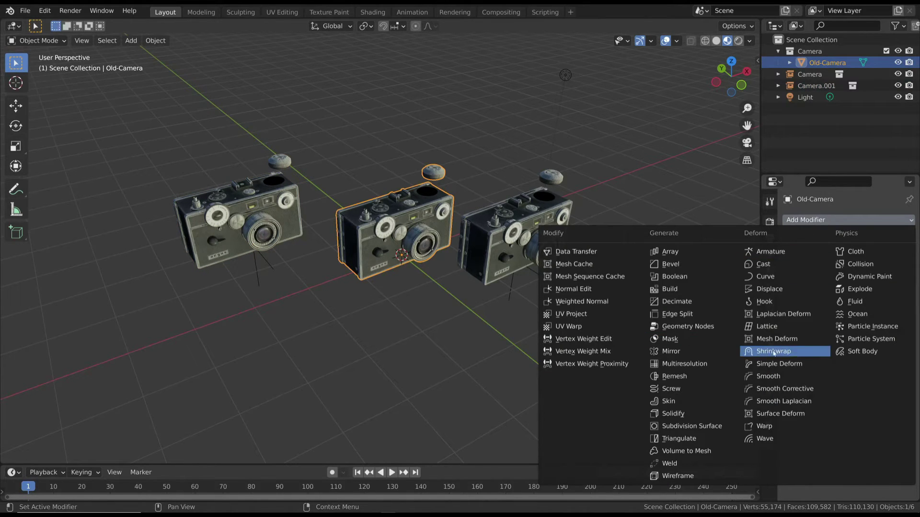
left_click(768, 289)
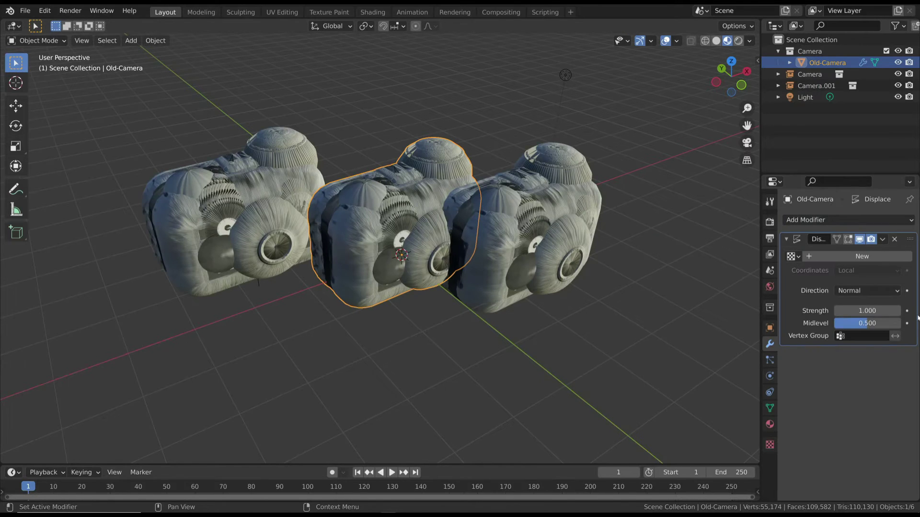
left_click(867, 311)
type("0.3")
key("Return")
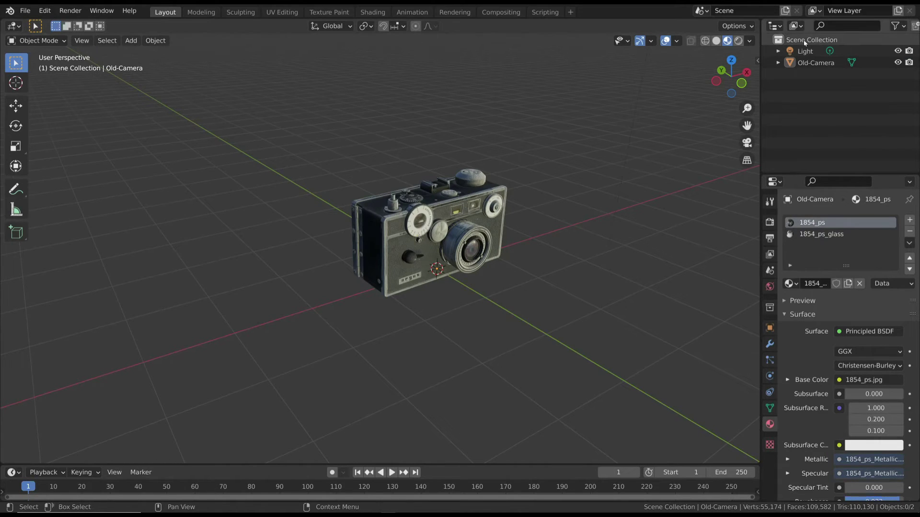
- Create a collection named 'Old-camera' and drag the Old-Camera object into it
right_click(763, 40)
left_click(763, 40)
double_click(816, 51)
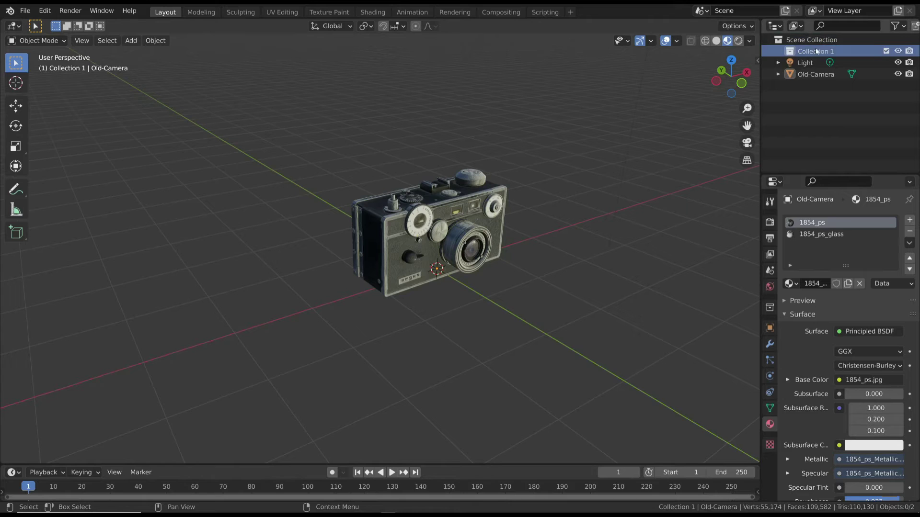
type("Old-camera")
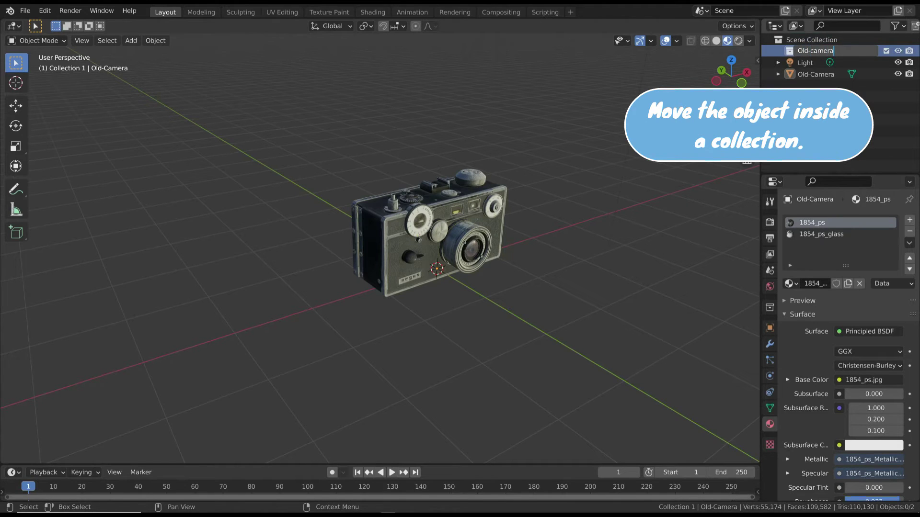
key("Return")
left_click_drag(816, 74, 815, 51)
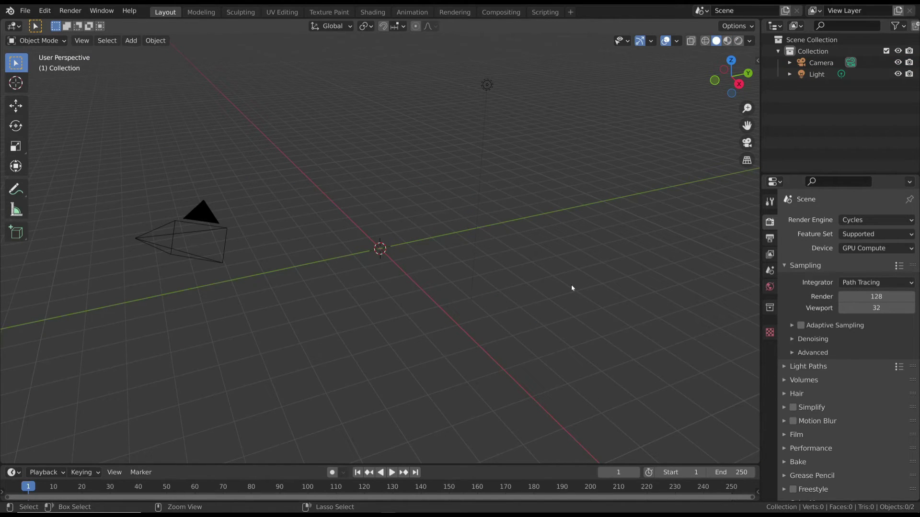
- Append the Old-Camera collection from the old-camera .blend file
left_click(25, 11)
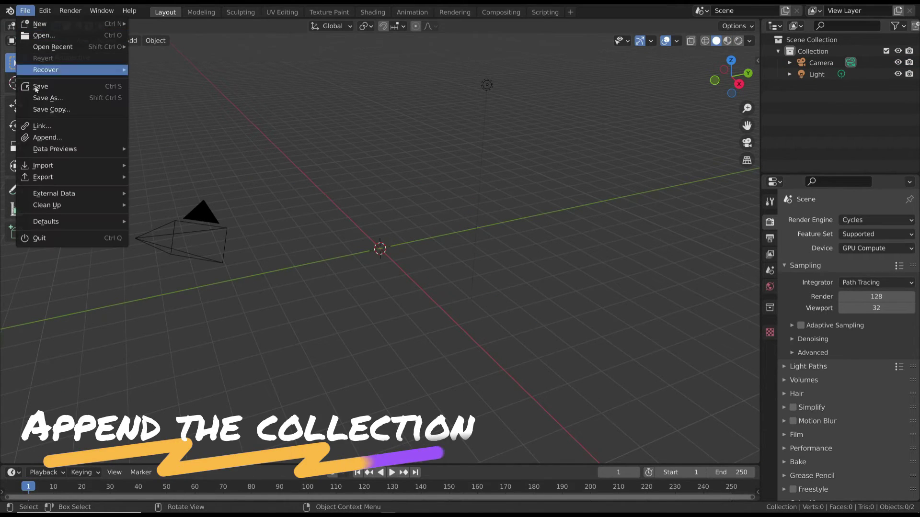
left_click(38, 136)
double_click(300, 147)
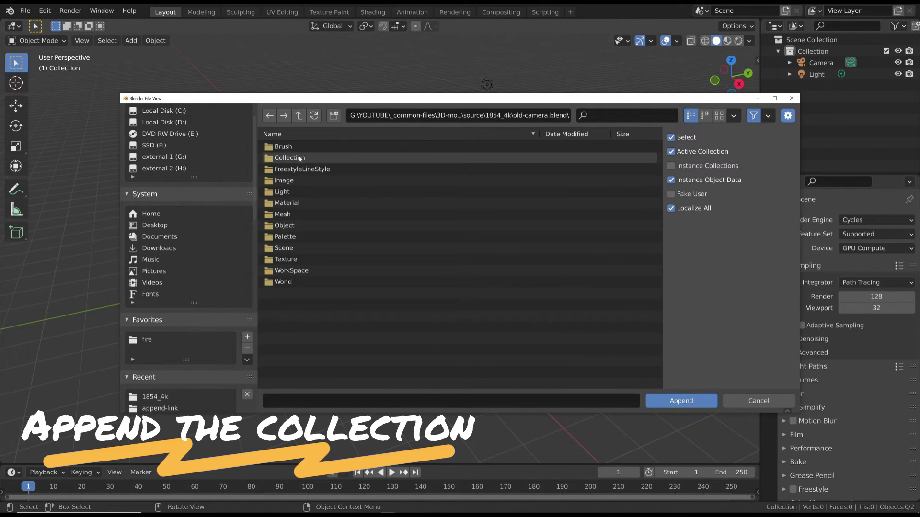
double_click(291, 158)
double_click(292, 148)
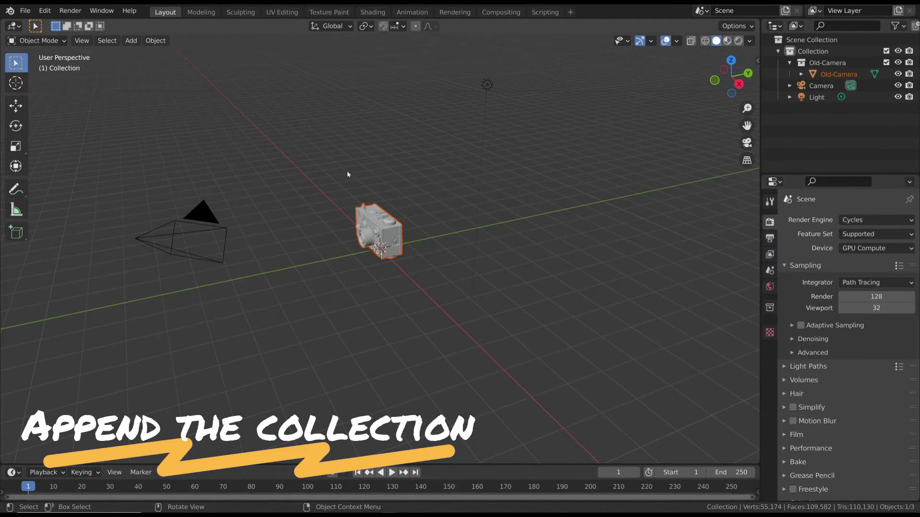
- Make an independent duplicate of the appended camera, placed to the right
middle_click_drag(351, 216, 700, 61)
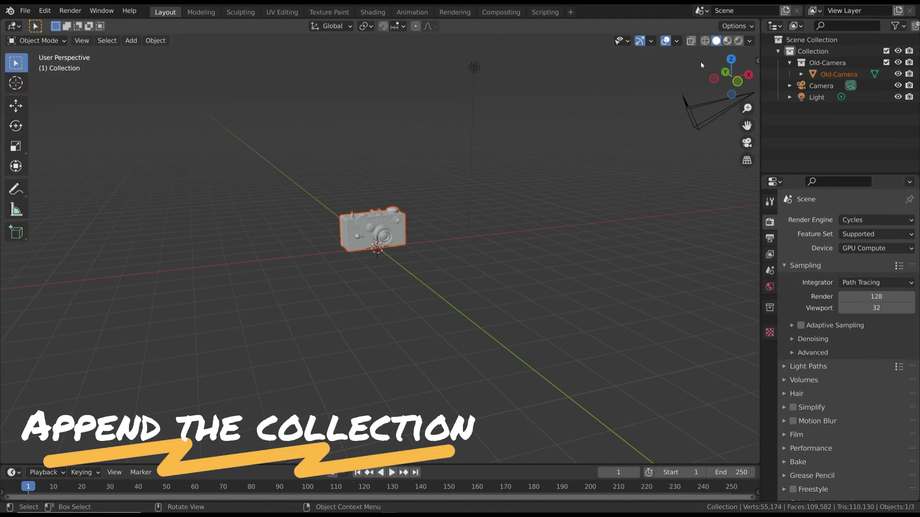
scroll(424, 216, "up", 3)
left_click(383, 230)
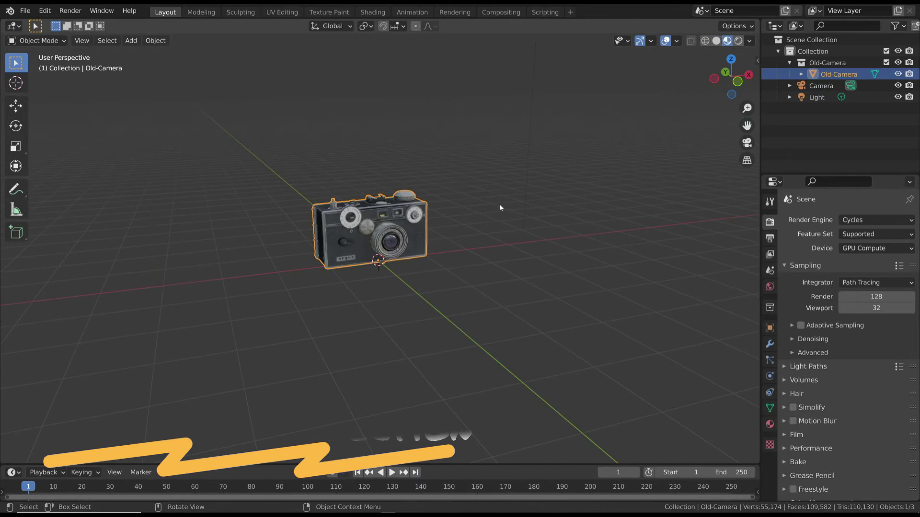
right_click(413, 230)
left_click(413, 218)
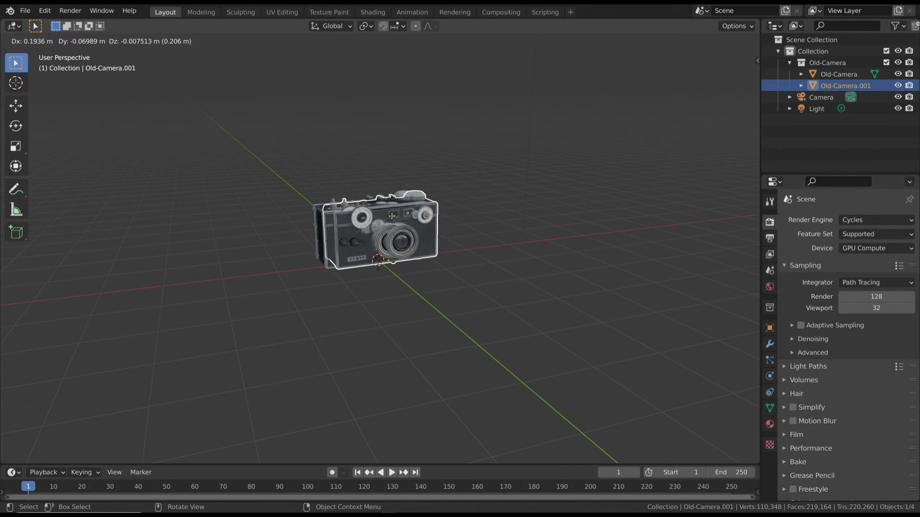
left_click(415, 232)
- Make a linked duplicate of the camera and place it on the left
left_click(414, 232)
right_click(414, 232)
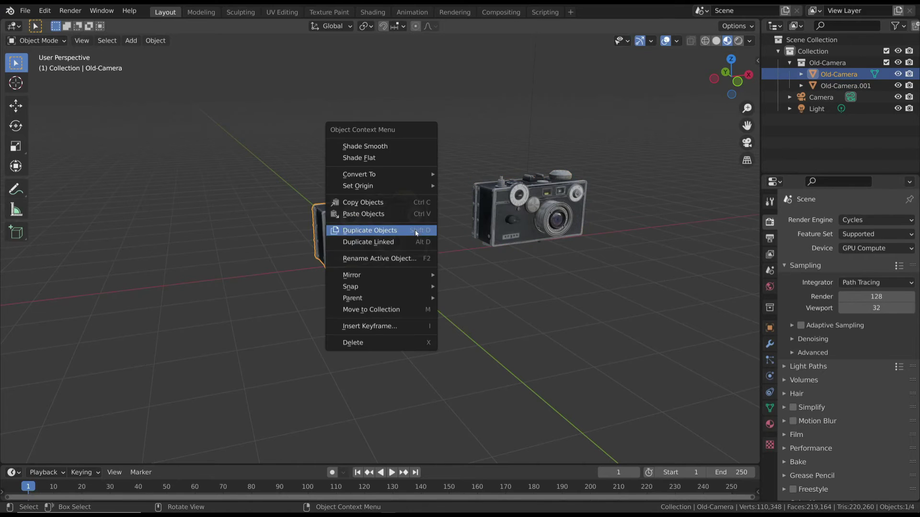
left_click(406, 238)
left_click(252, 268)
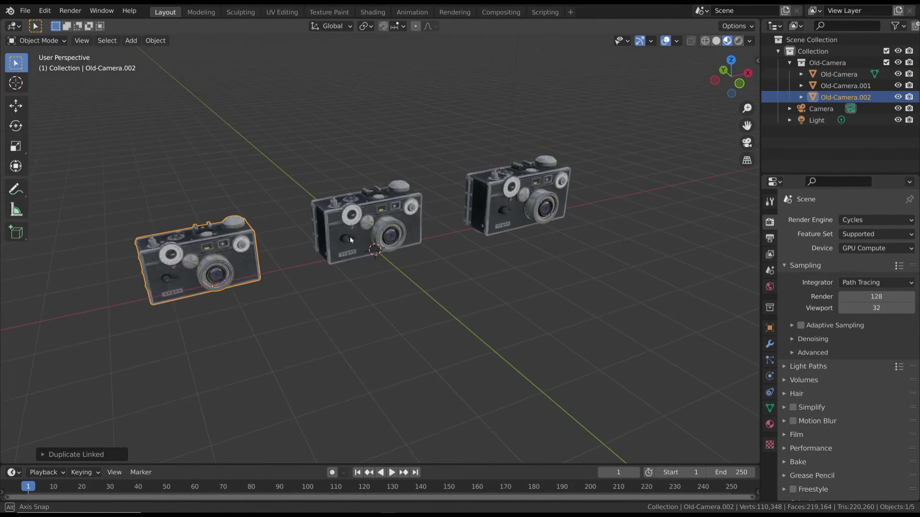
middle_click_drag(251, 268, 377, 253)
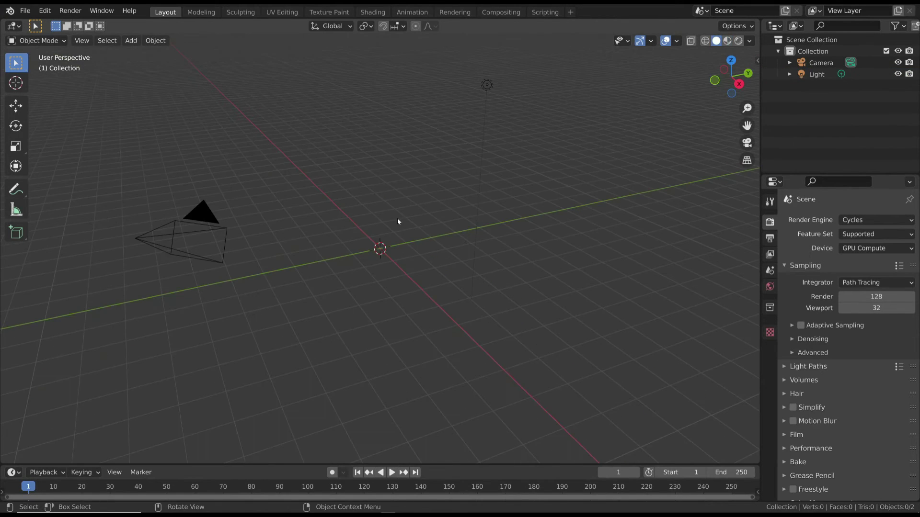
left_click(25, 10)
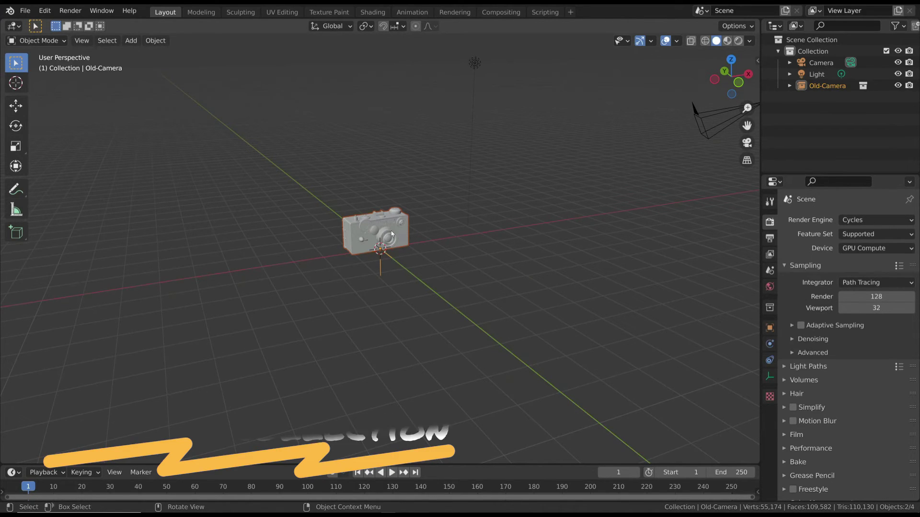
- Inspect the linked Old-Camera collection's available modes and physics settings
left_click(372, 223)
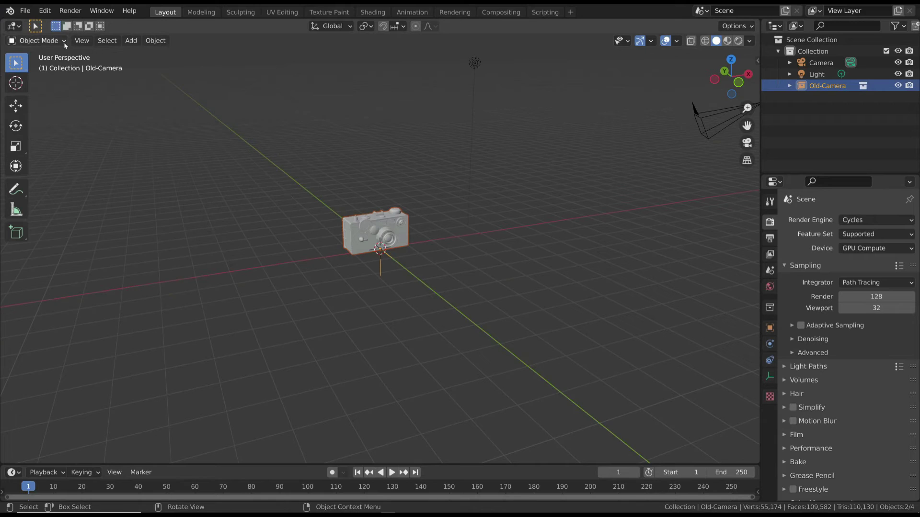
left_click(36, 41)
left_click(770, 344)
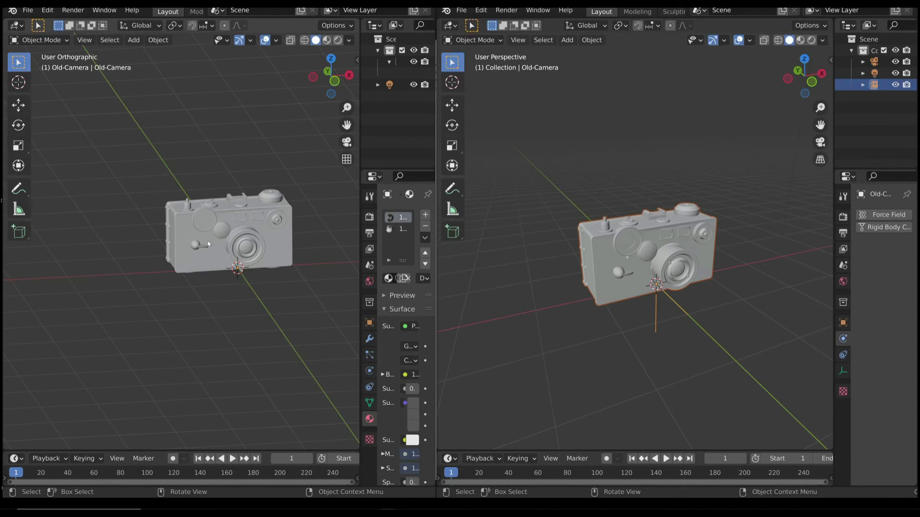
- Raise the knob on the camera in the source file
left_click(208, 244)
key("Tab")
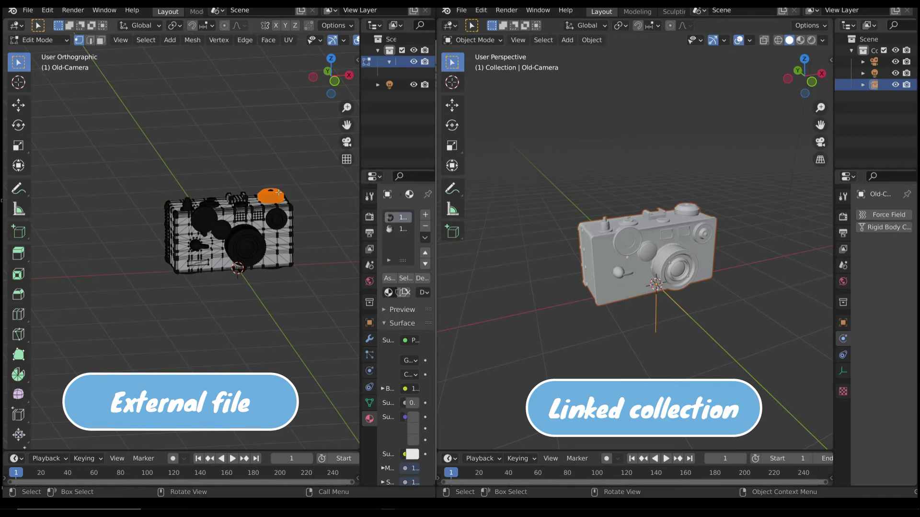
key("g")
left_click(280, 172)
key("Tab")
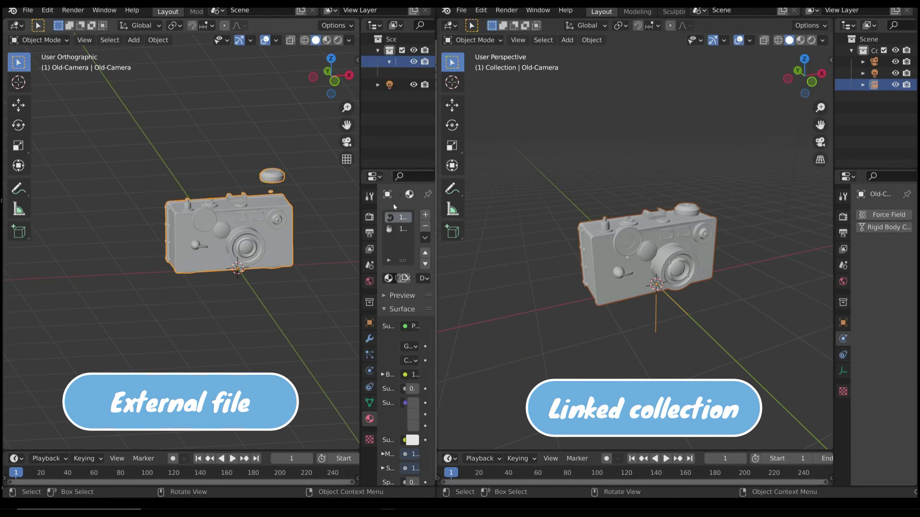
- Reopen test.blend from recent files, discarding unsaved changes
left_click(461, 10)
mouse_move(489, 46)
left_click(631, 48)
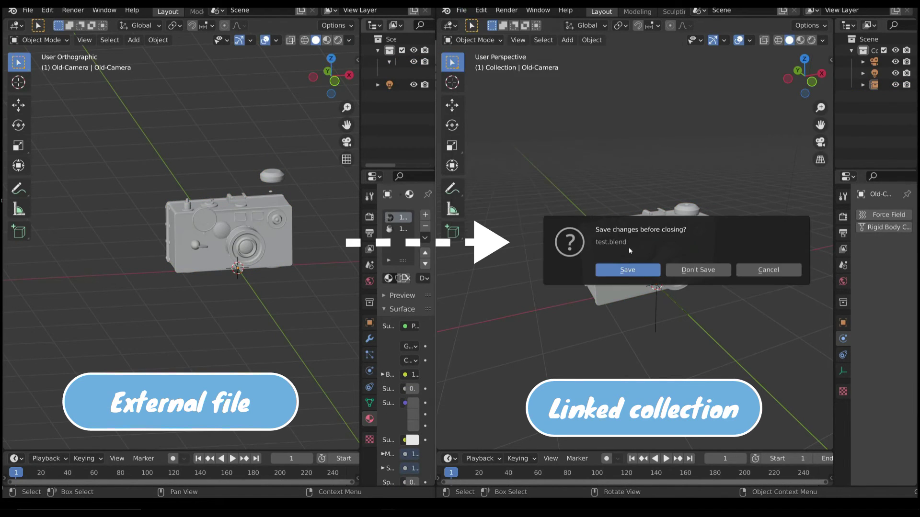
left_click(716, 269)
scroll(635, 217, "up", 2)
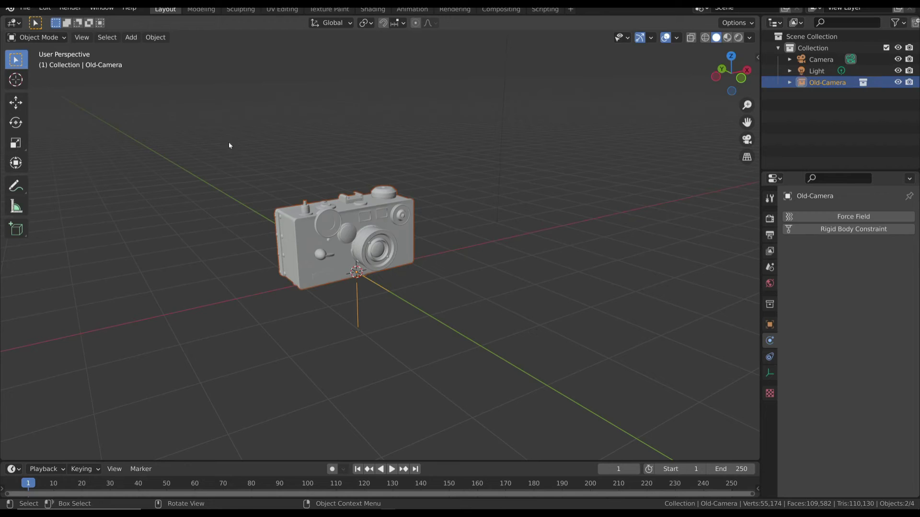
- Make a library override of the linked Old-Camera collection via Object > Relations
left_click(155, 37)
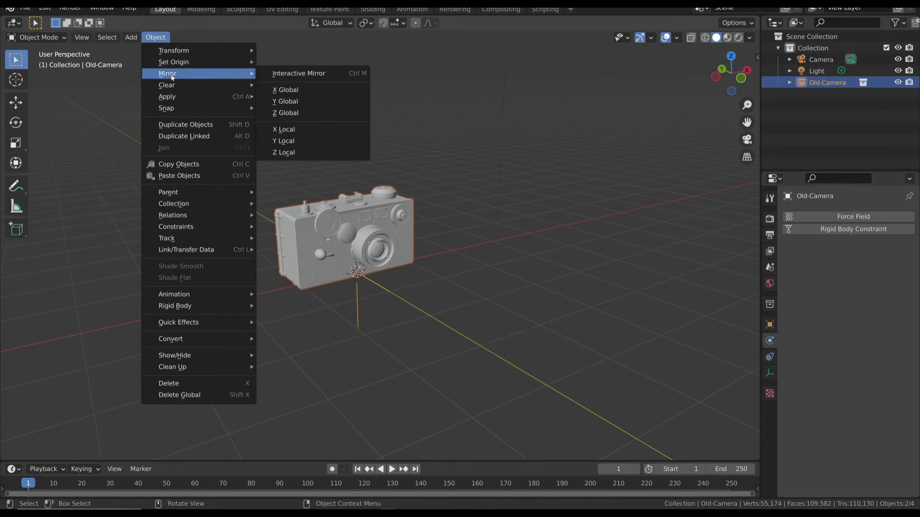
mouse_move(206, 215)
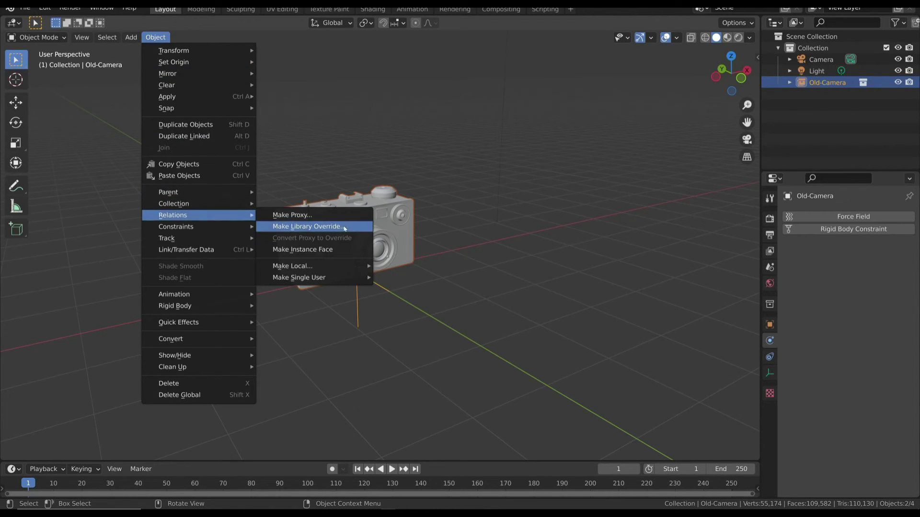
left_click(360, 228)
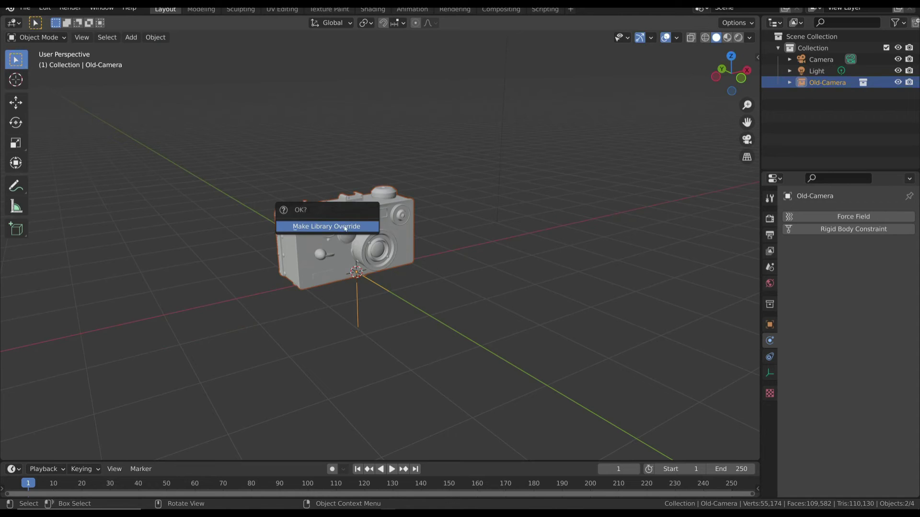
left_click(345, 227)
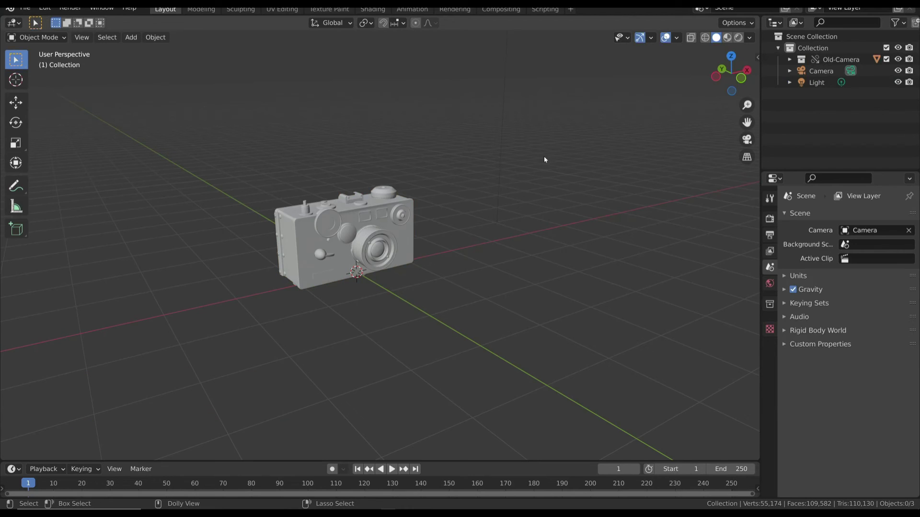
- Inspect the overridden camera's modifier, physics and material settings (1854_ps.jpg, roughness 0.933)
left_click(412, 254)
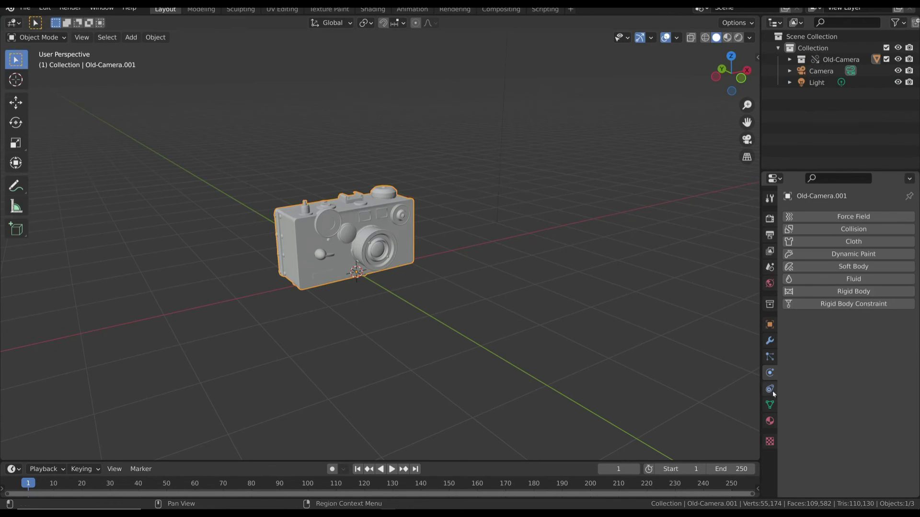
left_click(770, 343)
left_click(833, 217)
key("Escape")
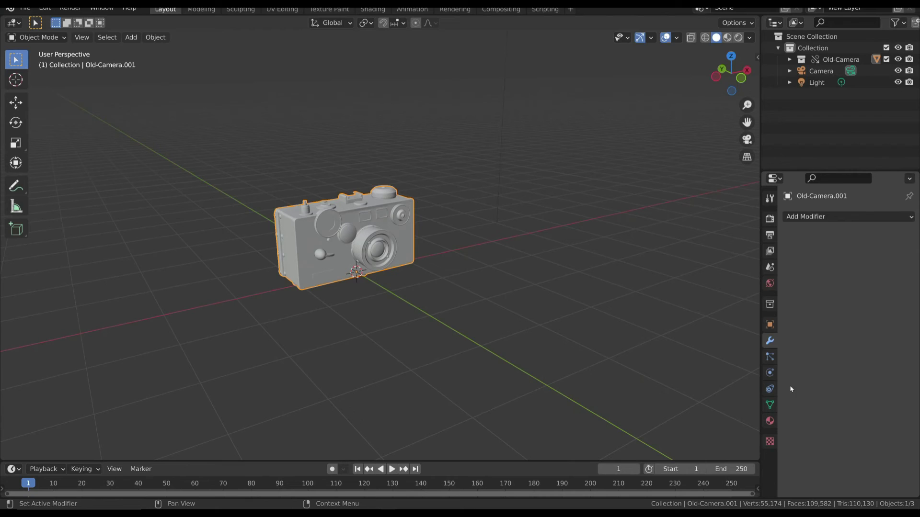
left_click(770, 373)
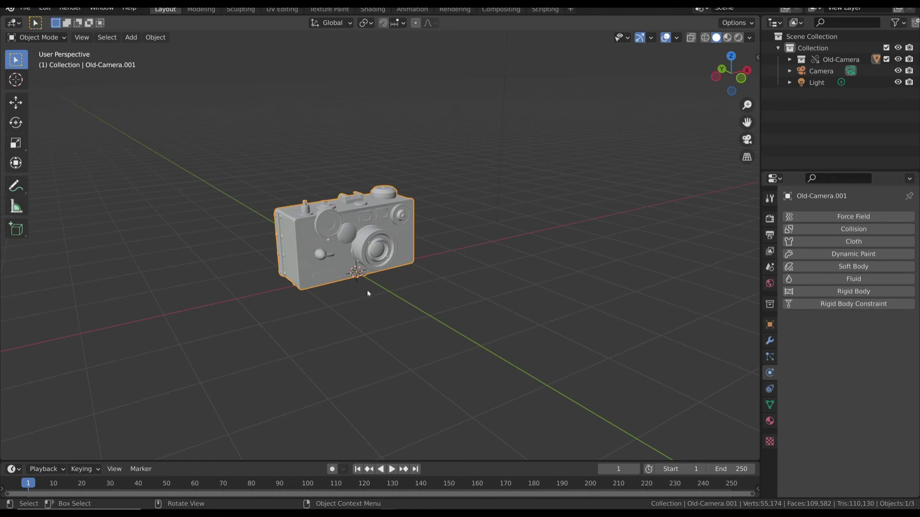
left_click(770, 421)
scroll(871, 361, "down", 4)
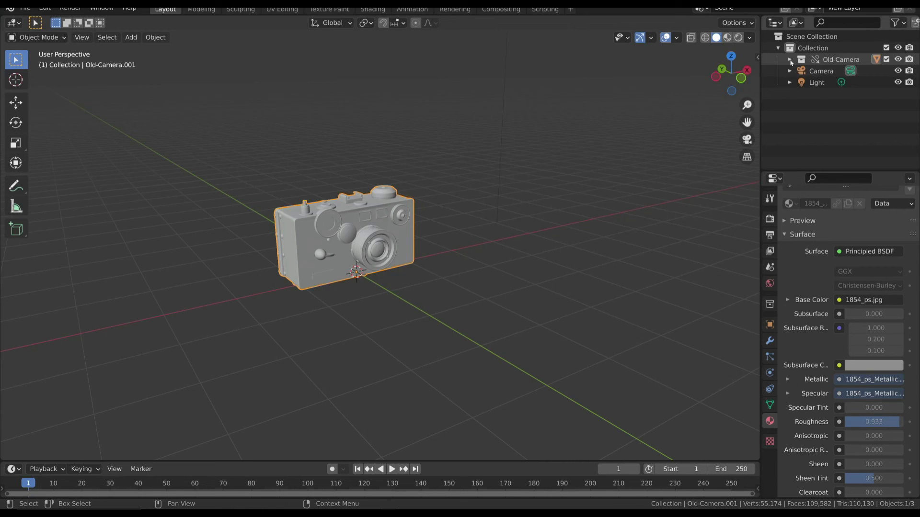
- Expand Old-Camera.001 in the outliner and try Make Library Override Hierarchy on the 1854_ps material
left_click(790, 60)
left_click(801, 71)
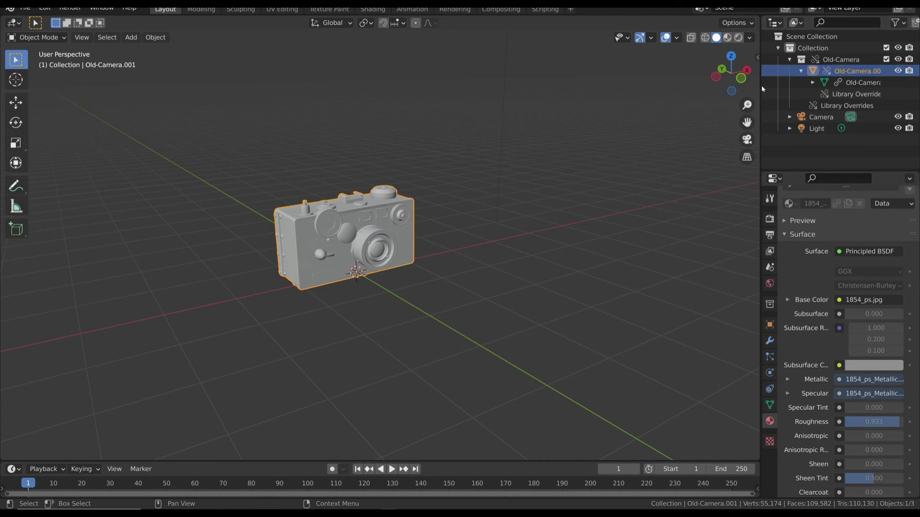
left_click_drag(759, 86, 709, 85)
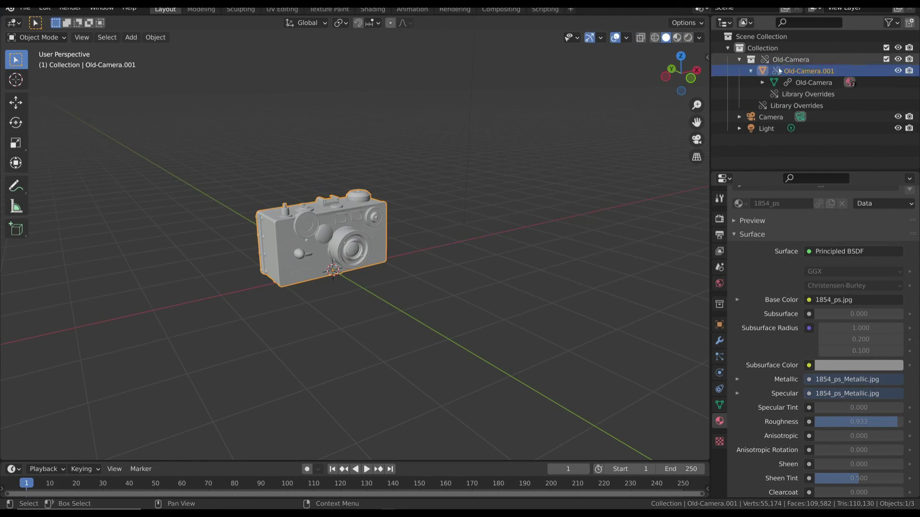
left_click(762, 83)
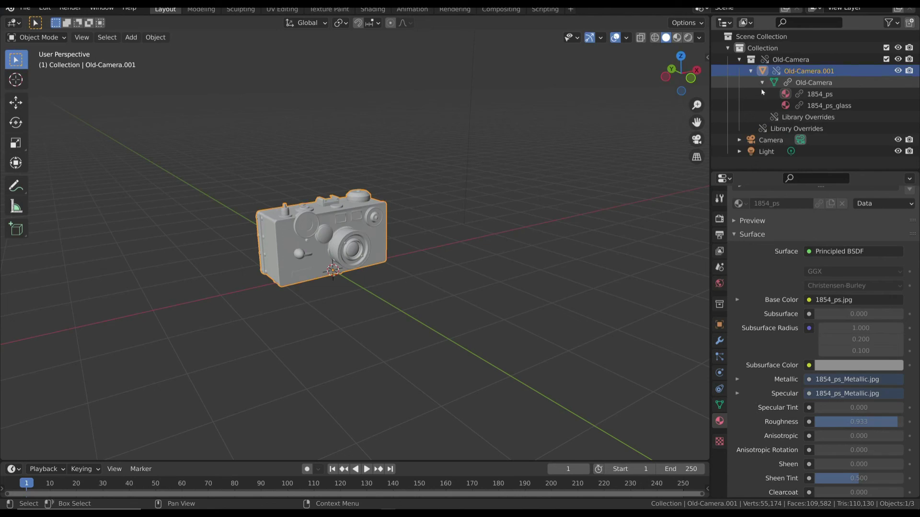
right_click(823, 98)
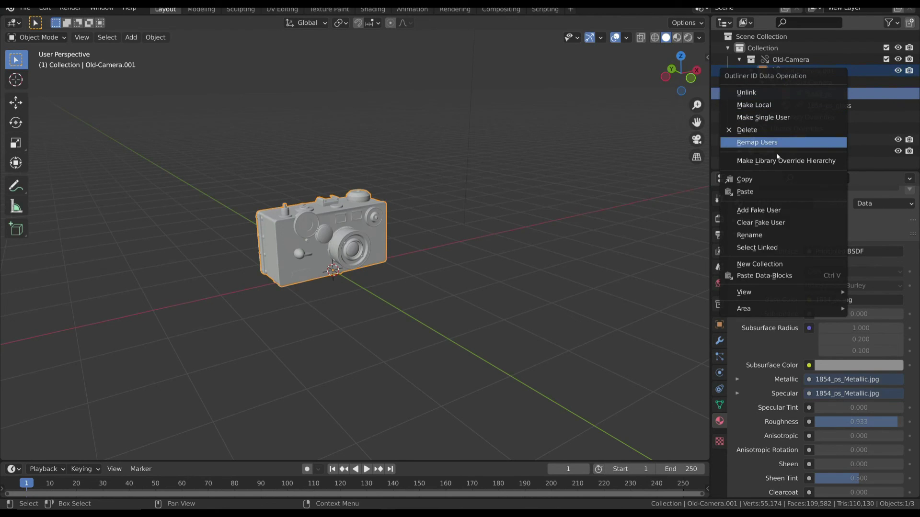
left_click(782, 163)
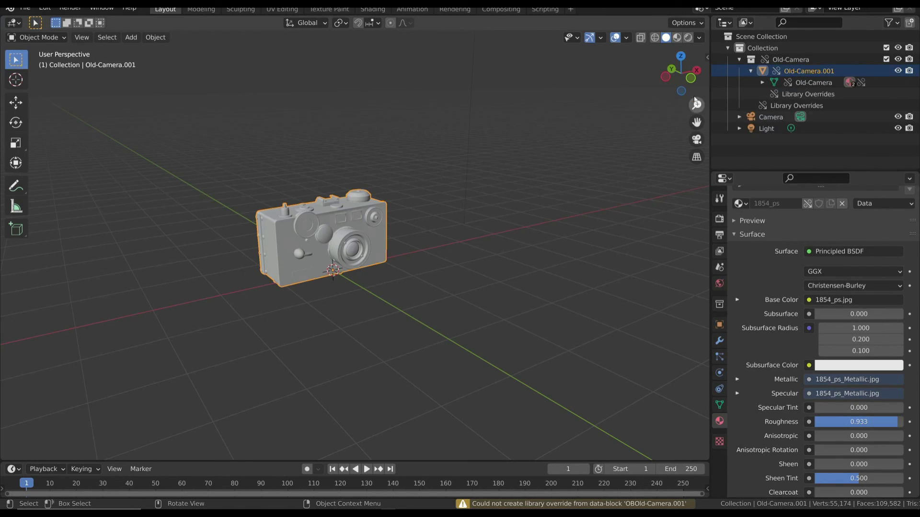
- Switch to Material Preview shading and duplicate the camera into Old-Camera.002 and Old-Camera.003
left_click(680, 38)
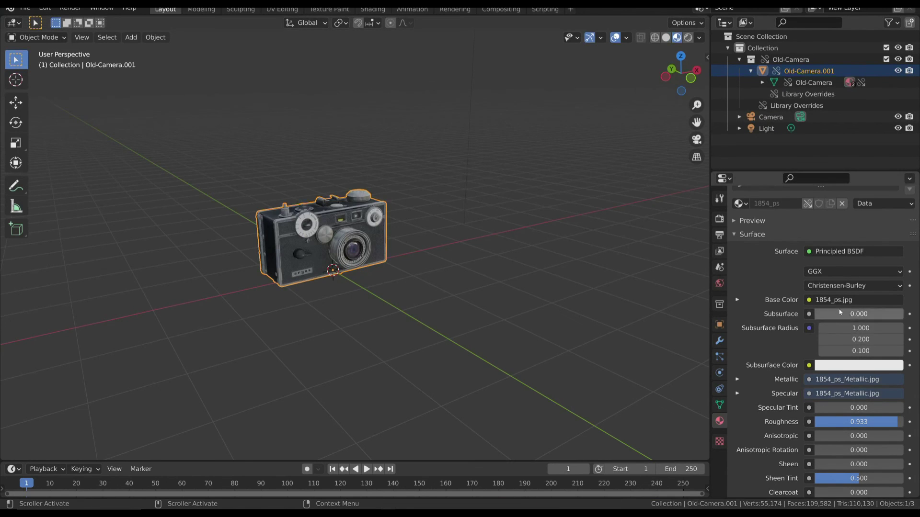
scroll(905, 304, "down", 8)
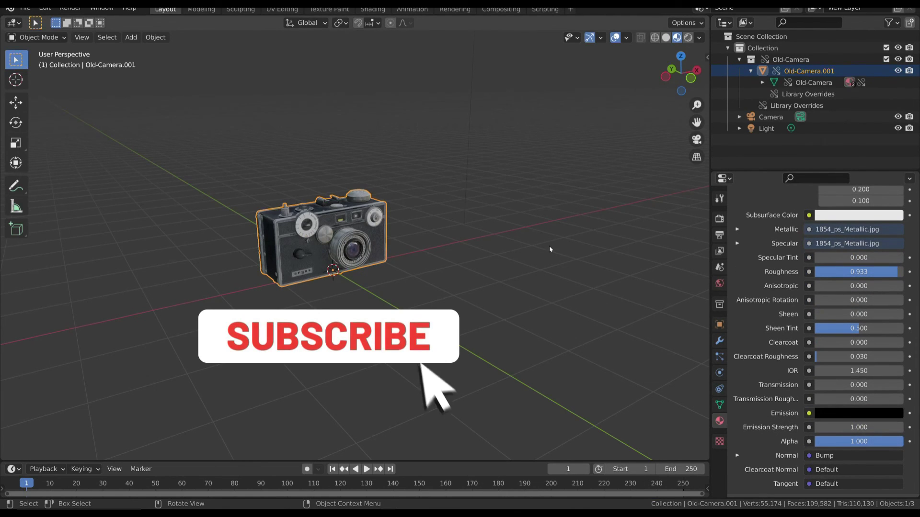
key("shift+d")
left_click(549, 397)
key("shift+d")
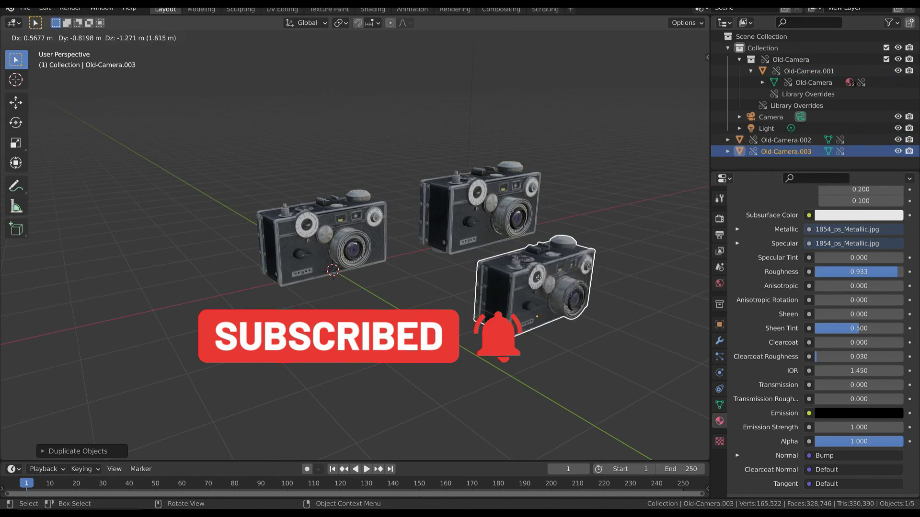